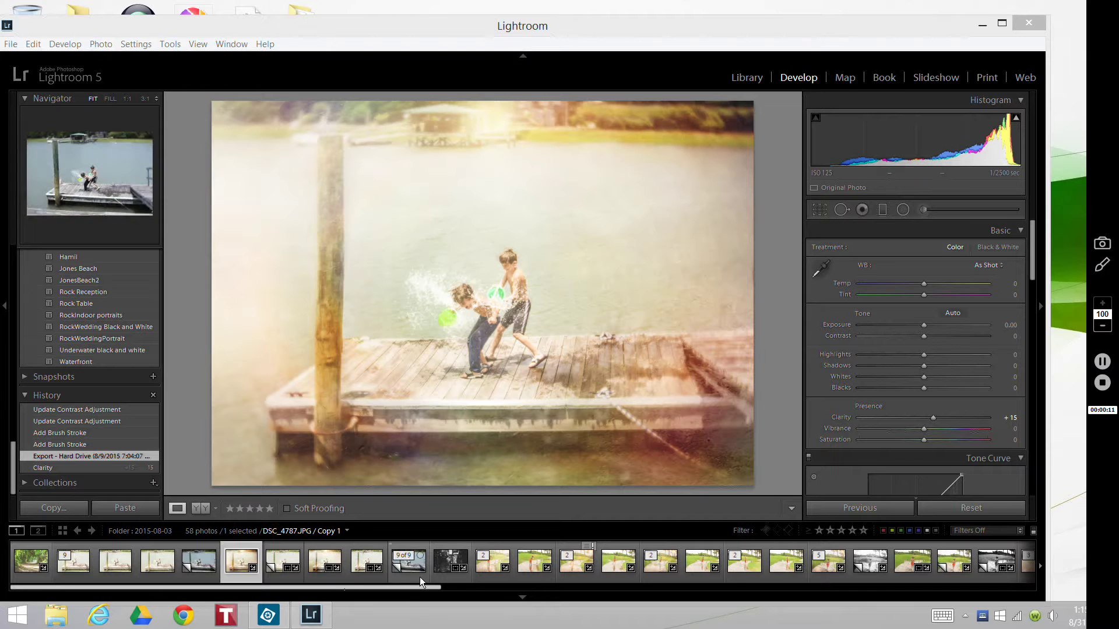
Step: Straighten the unedited dock photo's perspective with Vertical +23, Horizontal -15 and Rotate -1.0 in the manual lens corrections
click(419, 577)
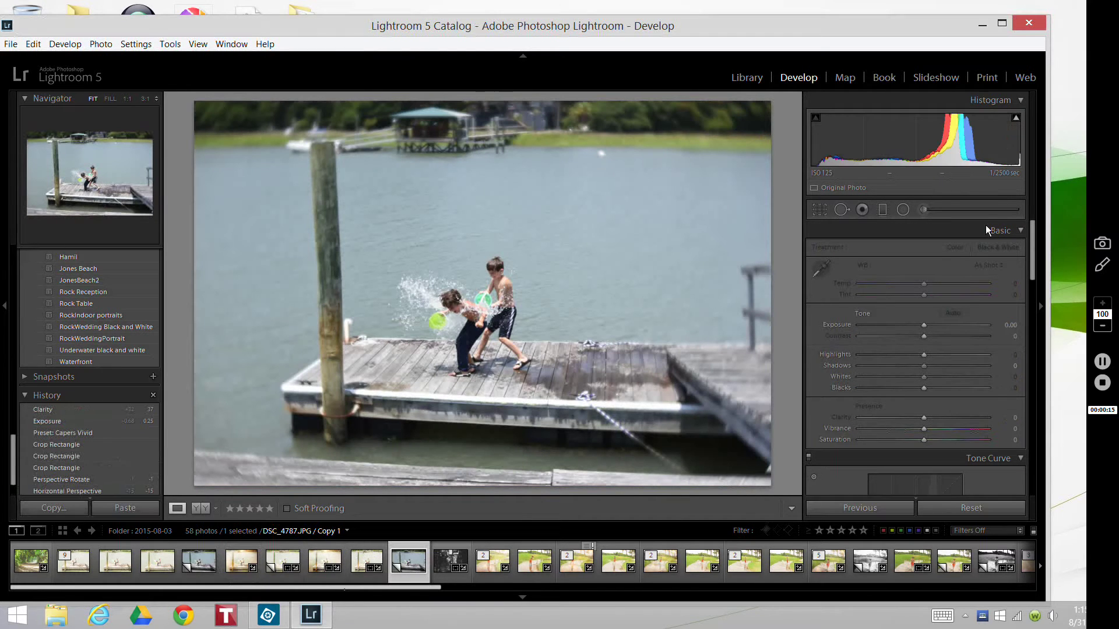
scroll(1033, 235, down, 5)
scroll(1040, 316, down, 8)
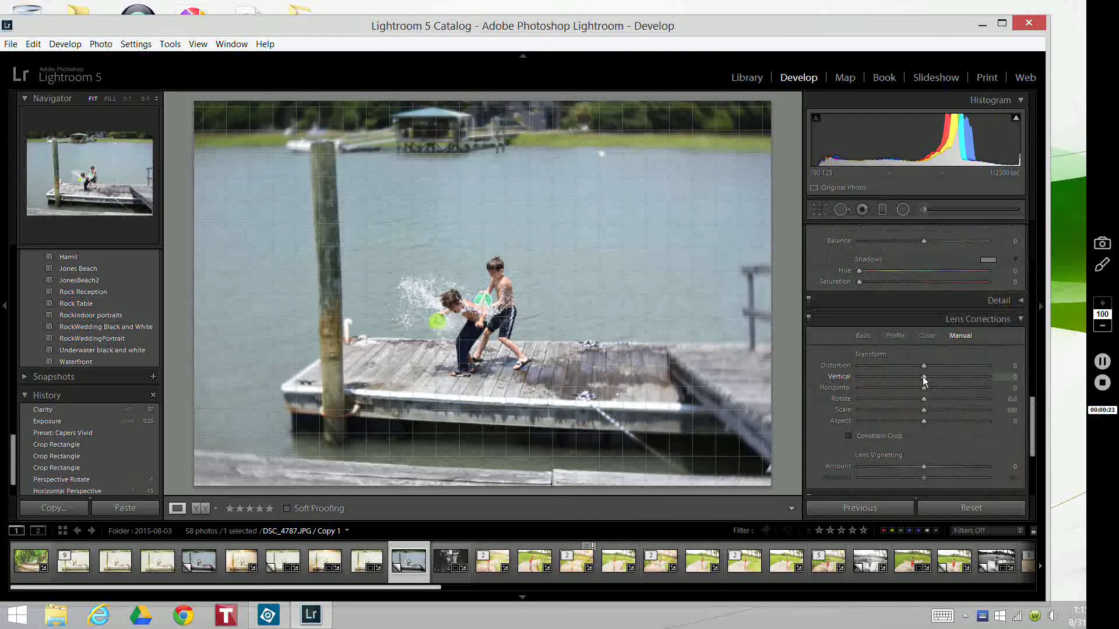
drag(921, 376, 939, 378)
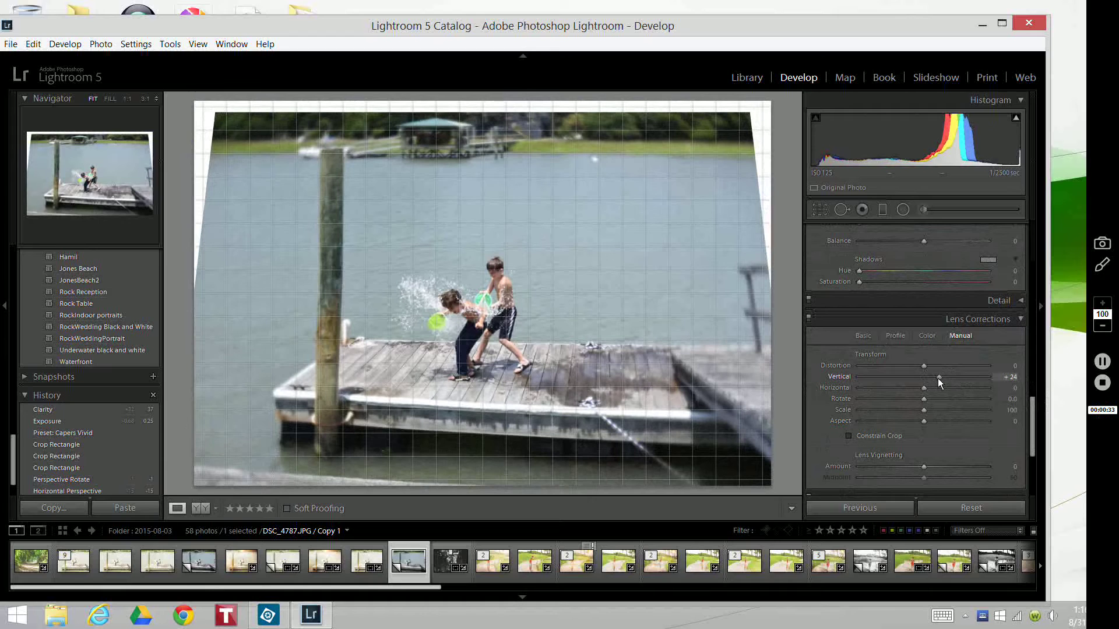
drag(937, 378, 915, 399)
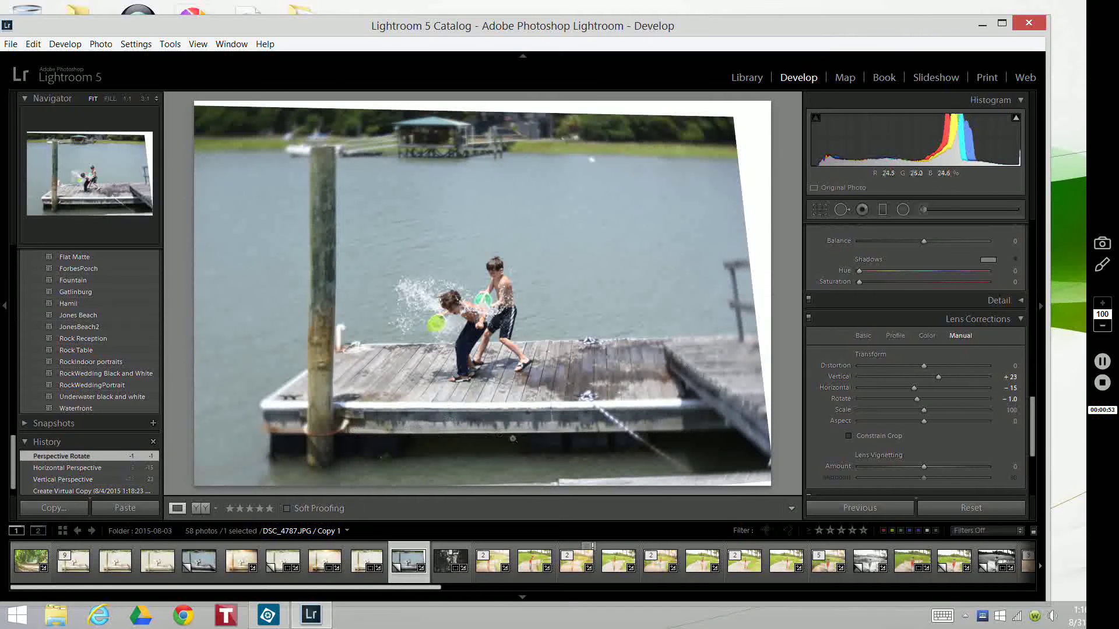
Step: Crop the dock photo inward at its top and right edges to trim the blank areas left by the perspective correction
click(819, 211)
drag(585, 102, 585, 108)
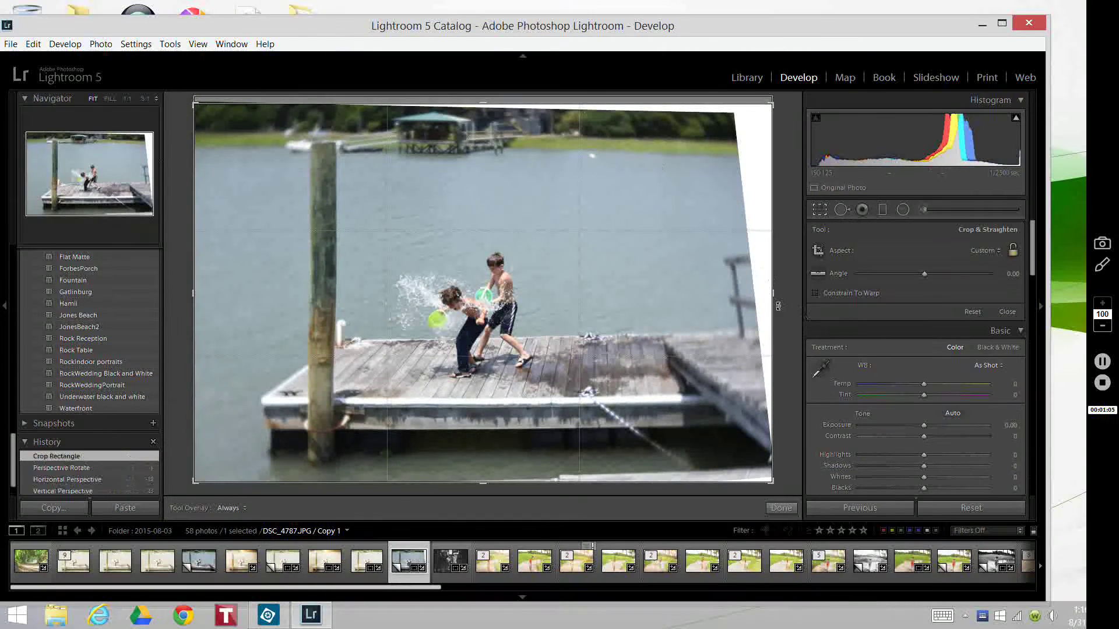
drag(776, 304, 757, 303)
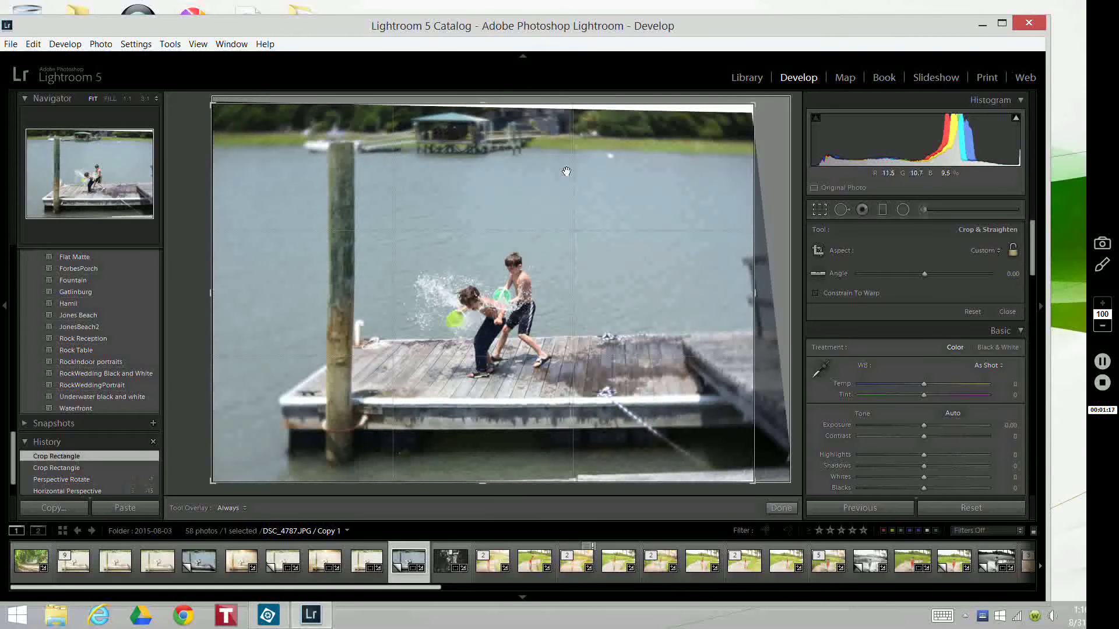
click(780, 509)
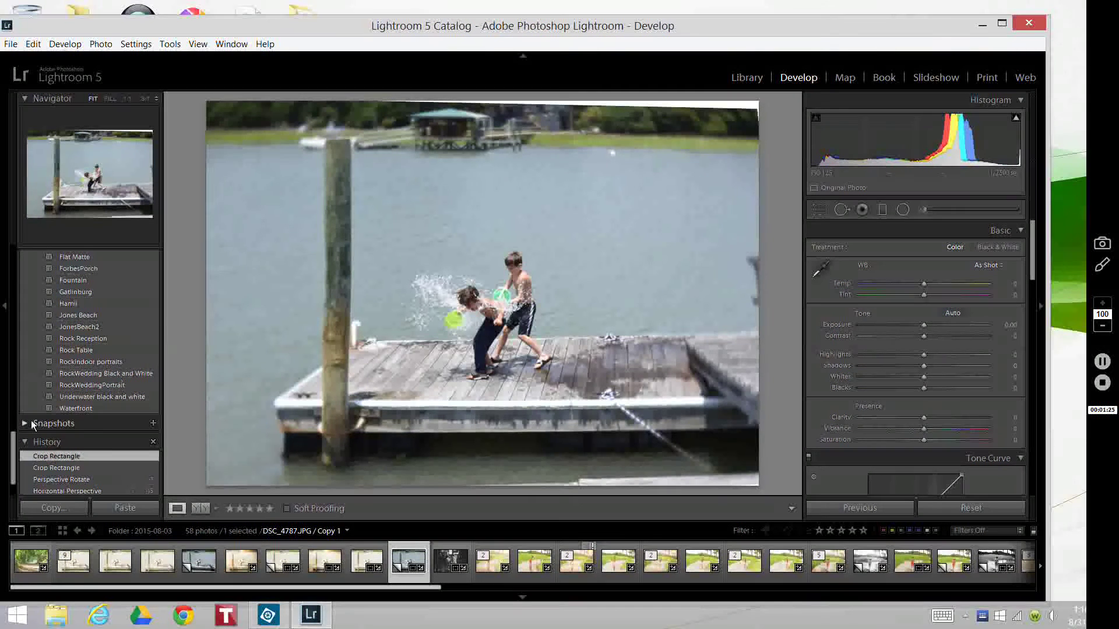
Step: Apply the Capers Vivid user preset to the photo and set Exposure to +0.25
drag(14, 444, 13, 425)
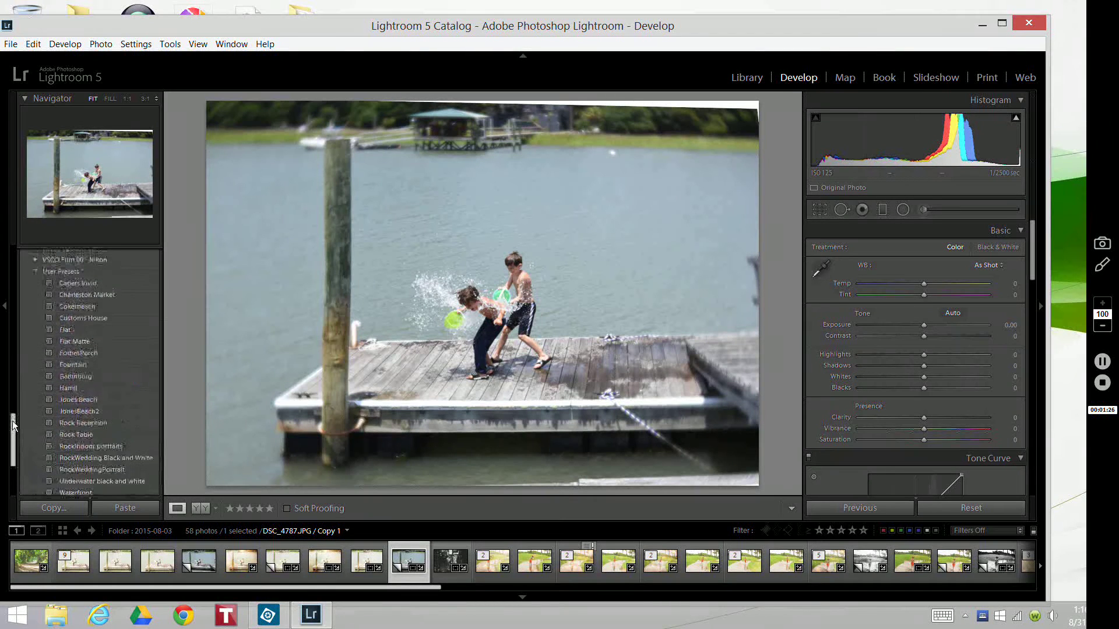
click(95, 285)
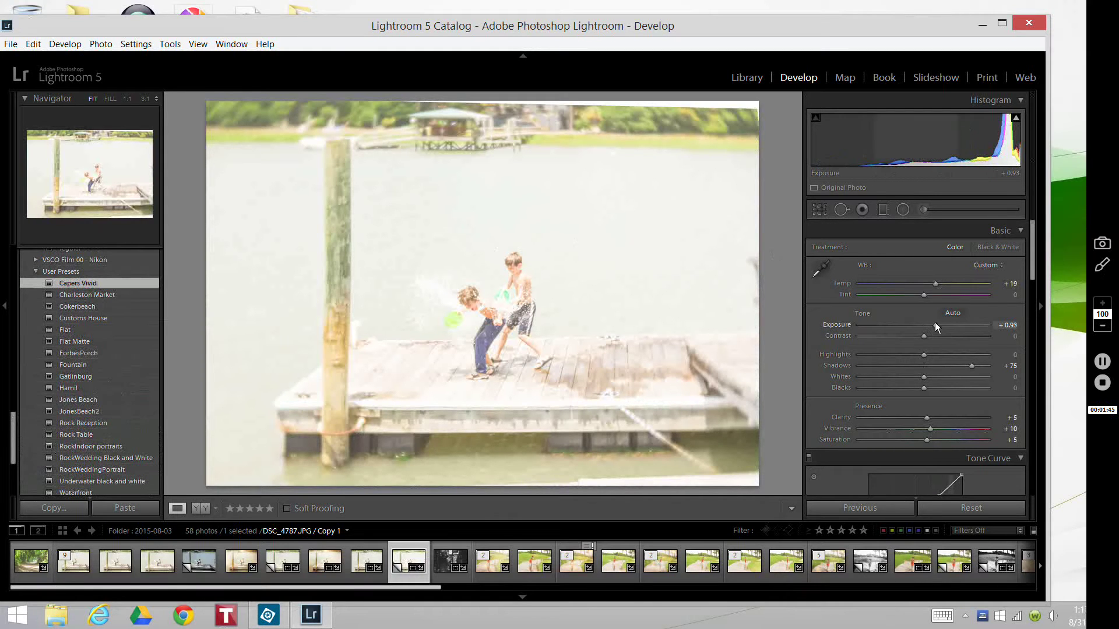
drag(935, 324, 925, 325)
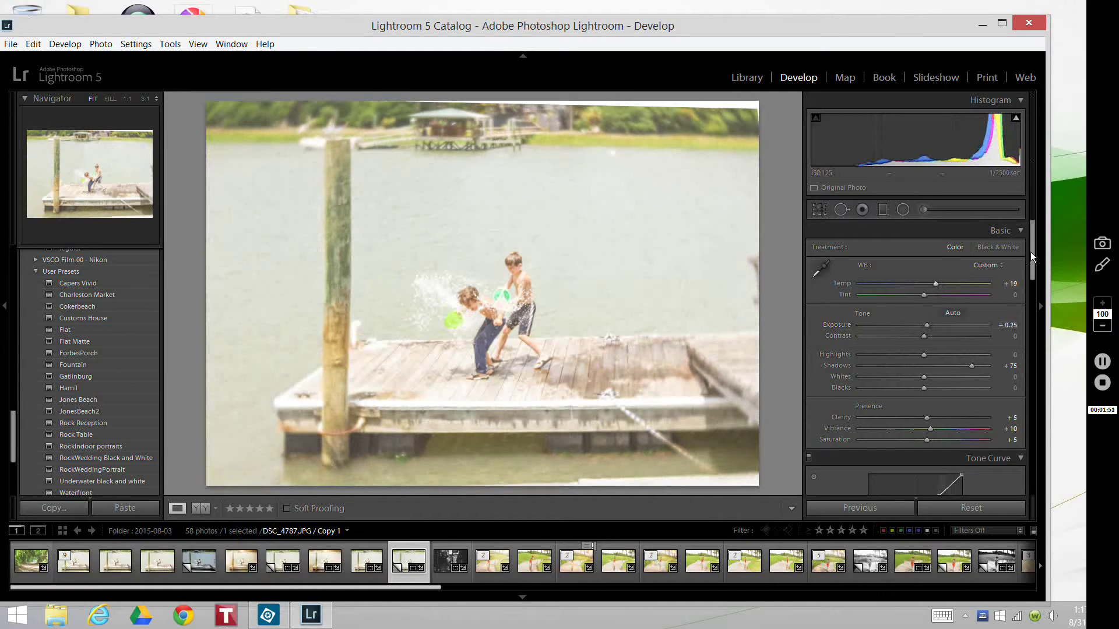
Step: Raise the photo's Clarity well above +16 and bring the Effects settings with Grain into view
drag(1030, 252, 1034, 267)
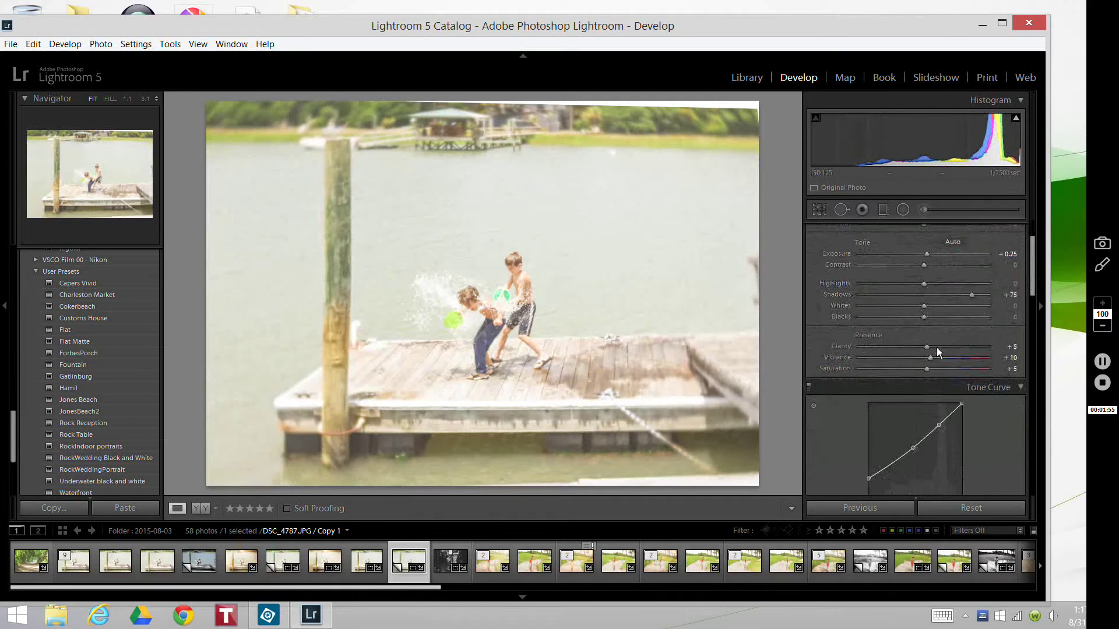
drag(927, 349, 934, 347)
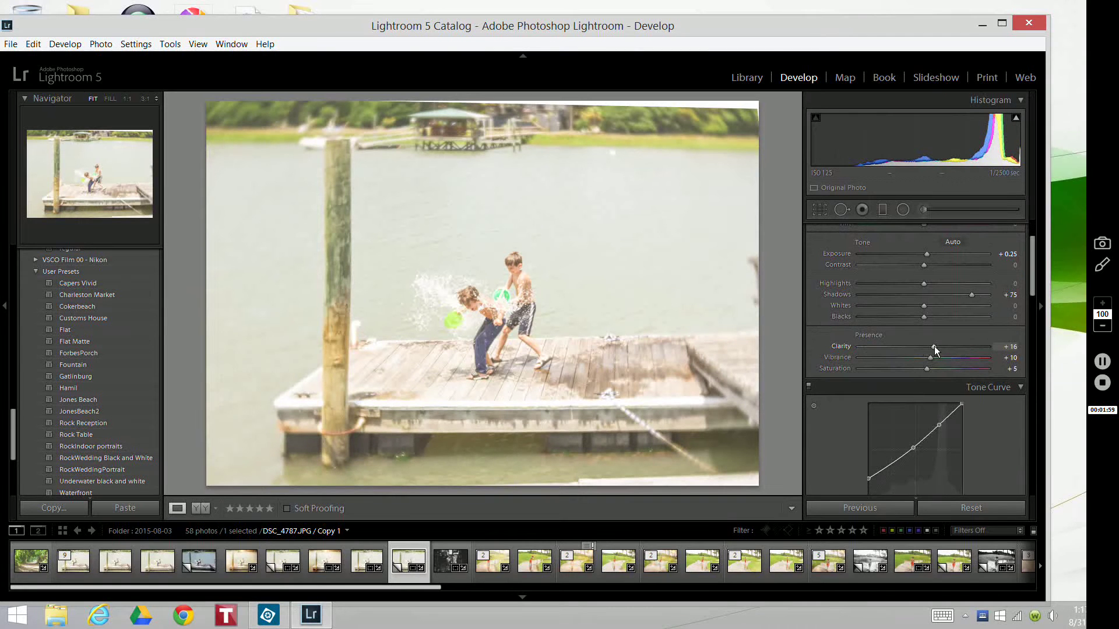
mouse_move(934, 348)
mouse_down()
mouse_move(923, 348)
mouse_move(946, 346)
mouse_up()
drag(1031, 282, 1035, 483)
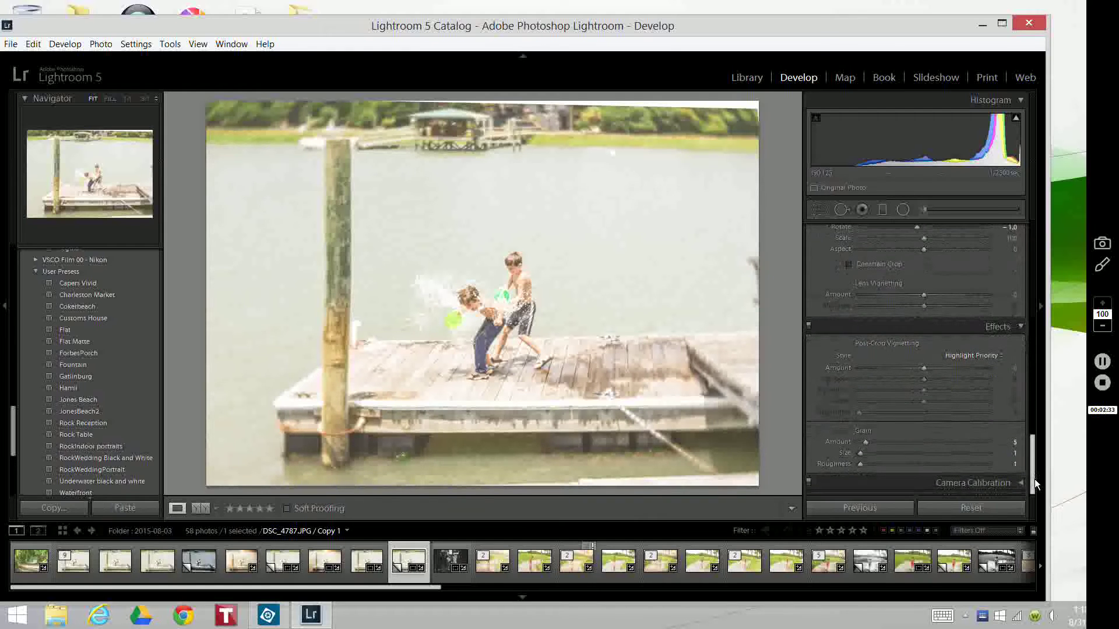
right_click(606, 381)
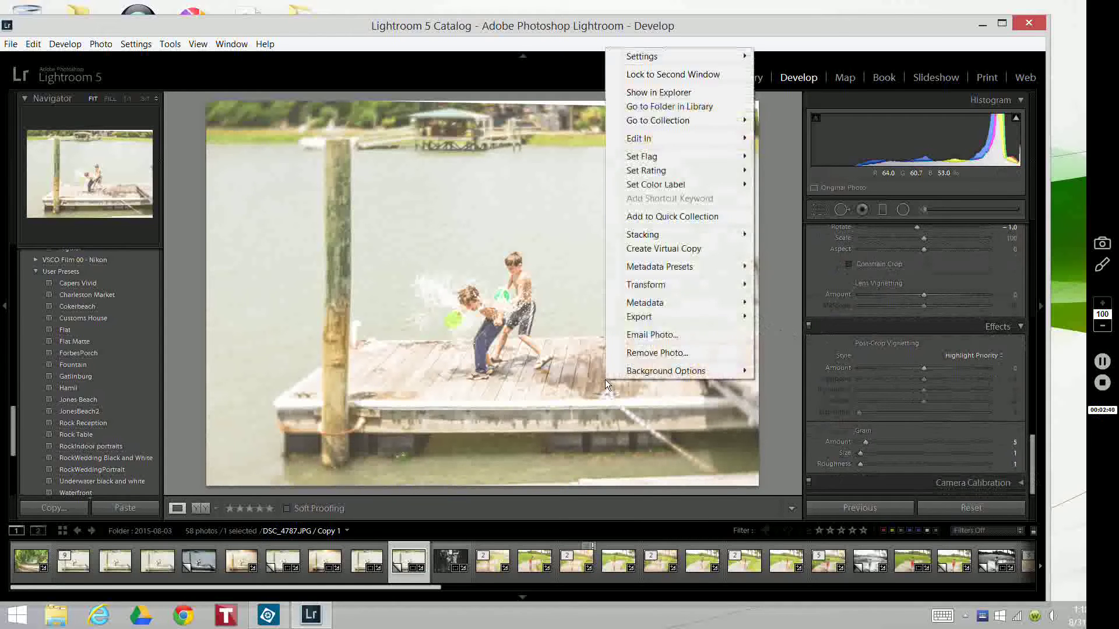
mouse_move(673, 141)
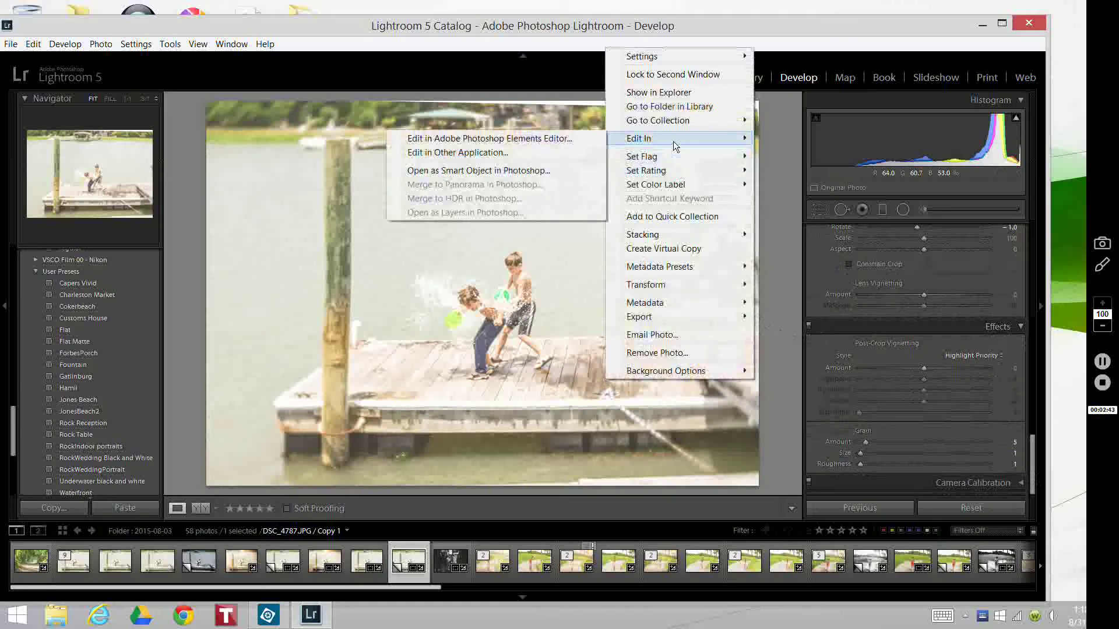
click(555, 138)
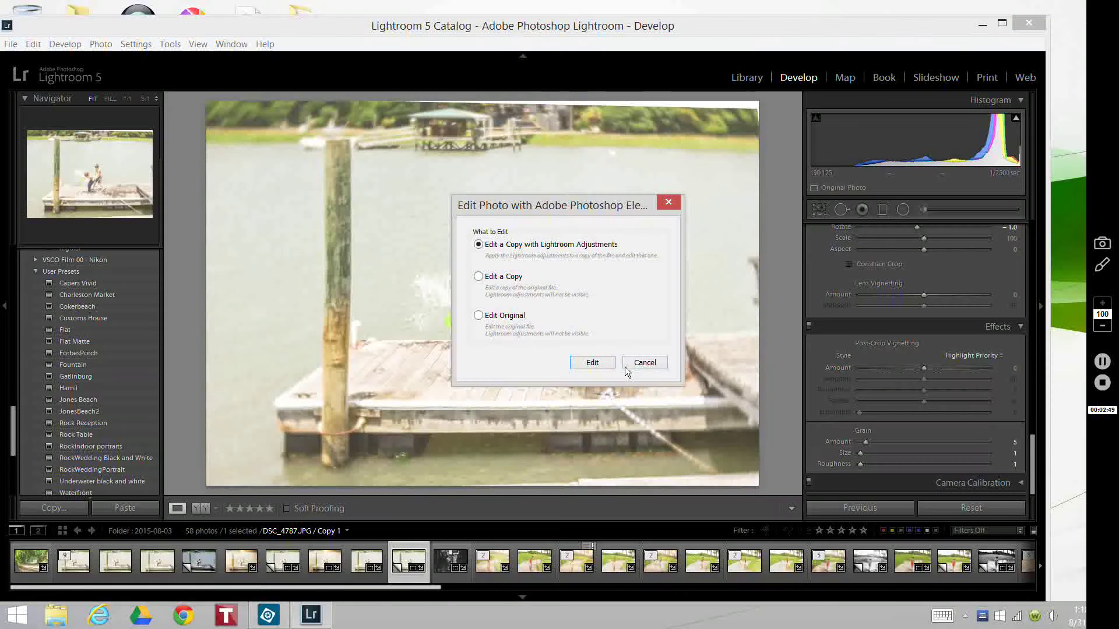
click(644, 362)
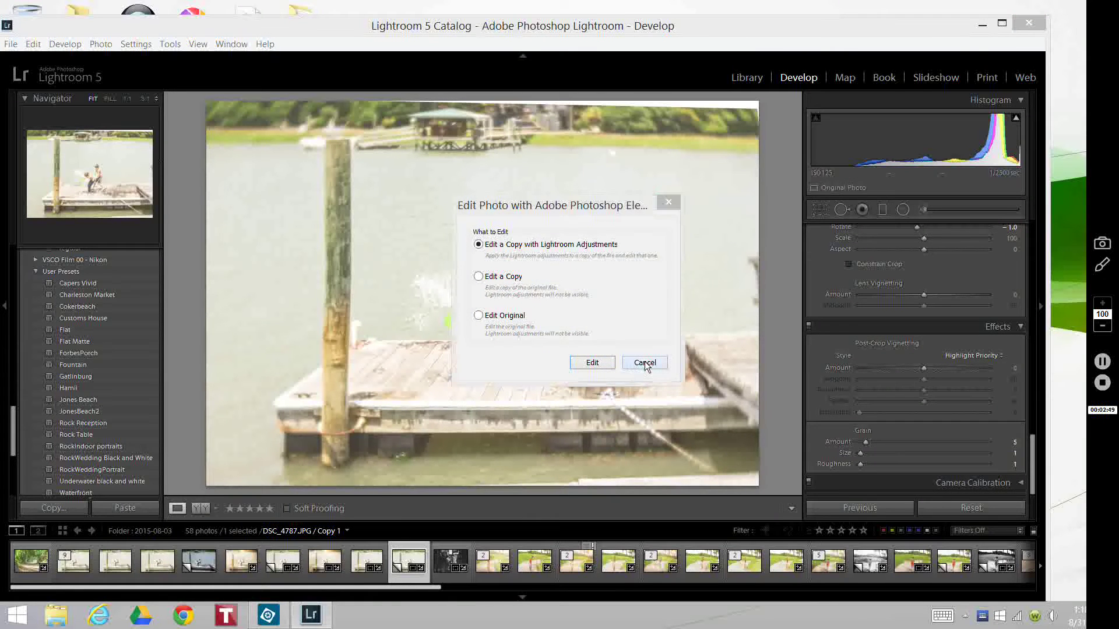
Step: In Photoshop Elements, heal the white spot on the water and clone foliage over the transparent strip along the photo's top edge
click(980, 26)
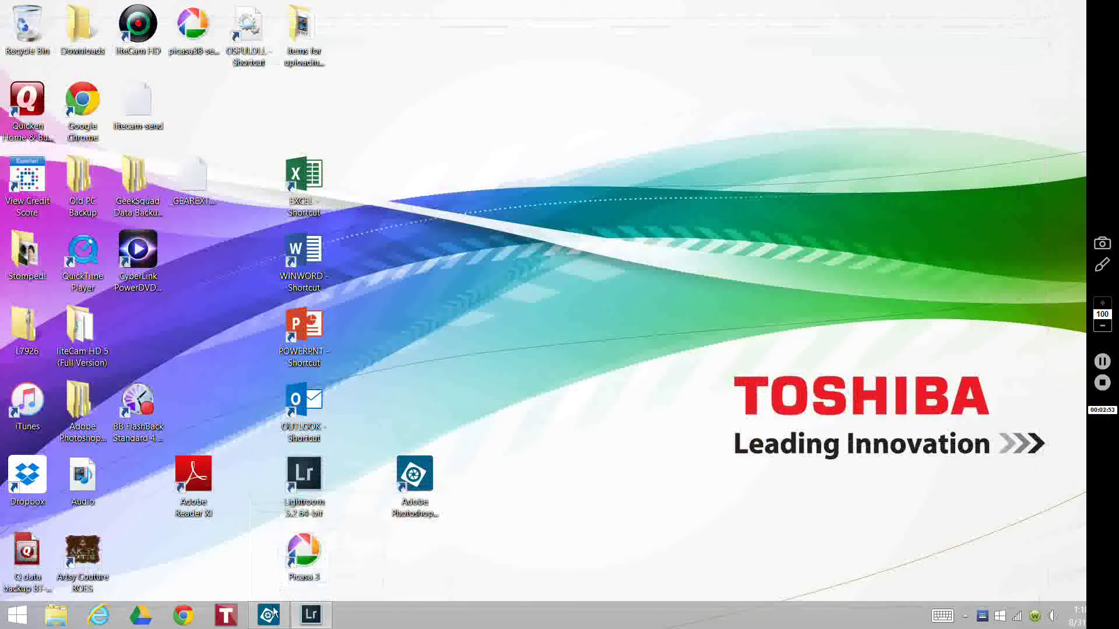
click(271, 613)
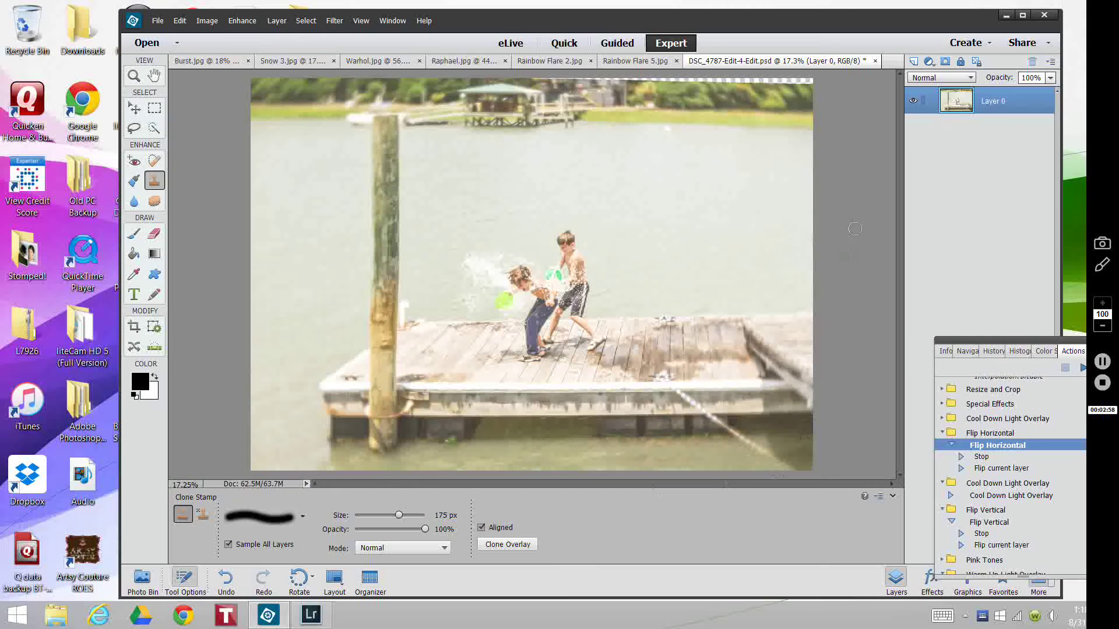
click(162, 161)
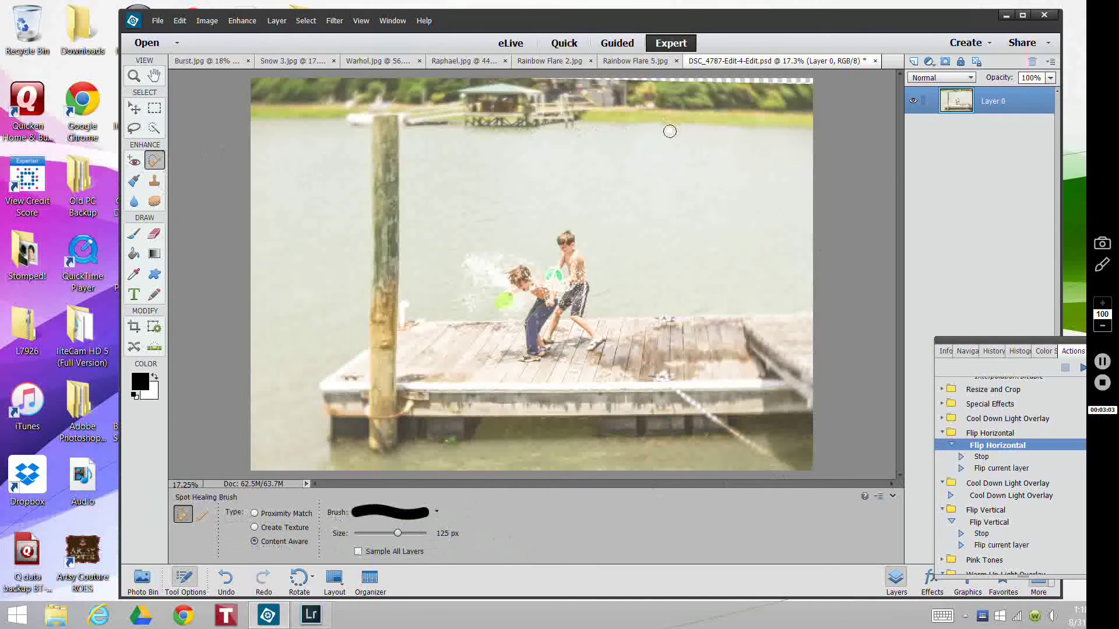
click(667, 130)
click(154, 180)
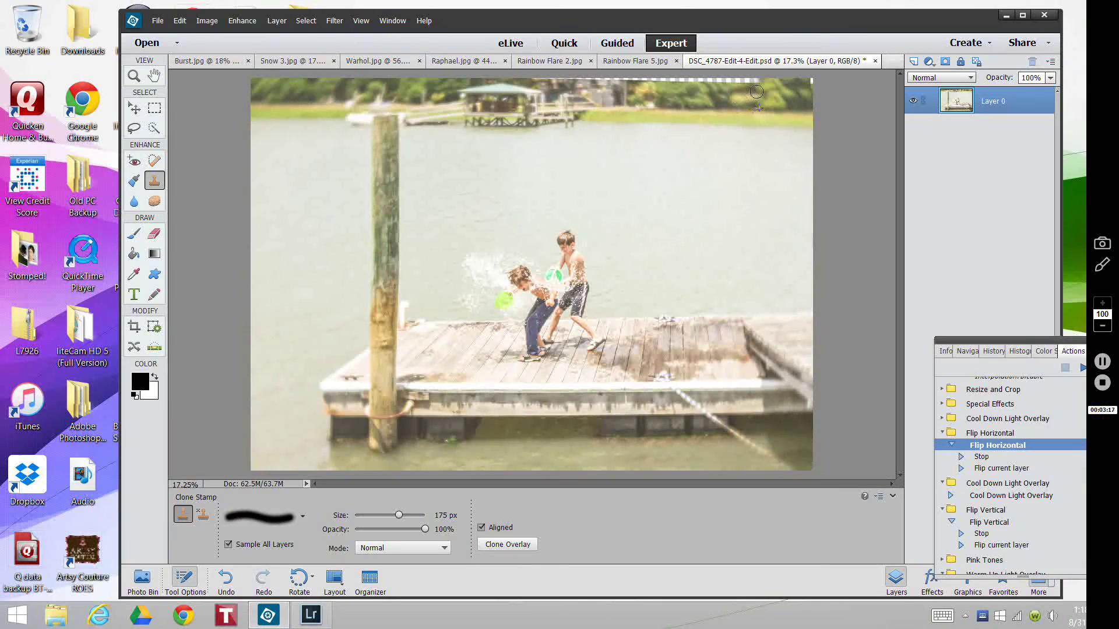
drag(757, 91, 532, 78)
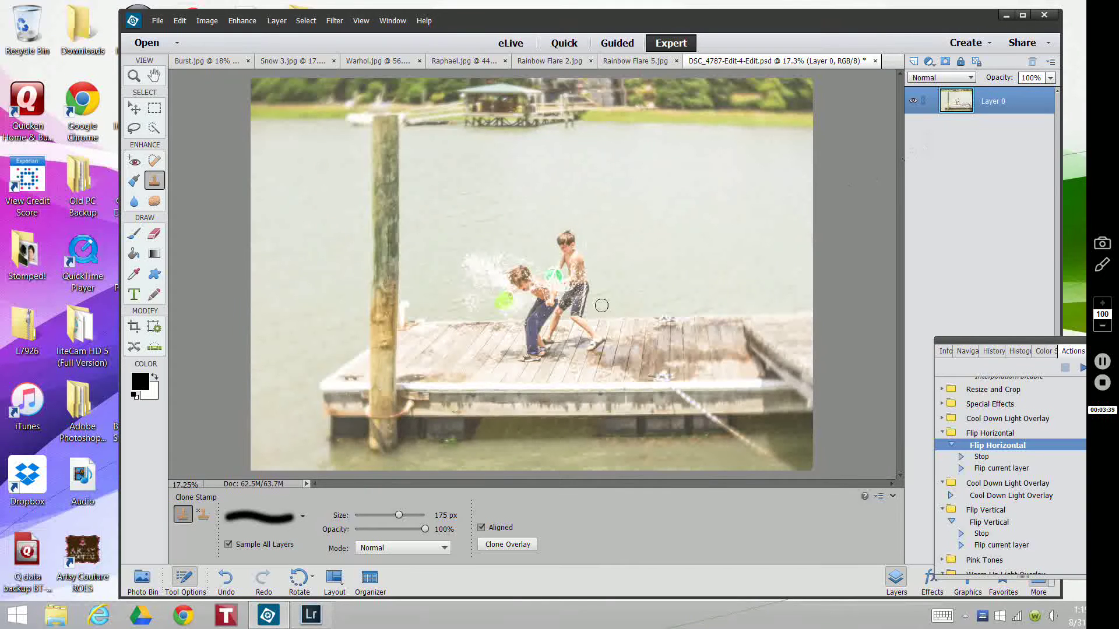
Step: Add Burst.jpg as a layer over the photo in Screen mode and move its glow to the treeline beside the boathouse
click(144, 579)
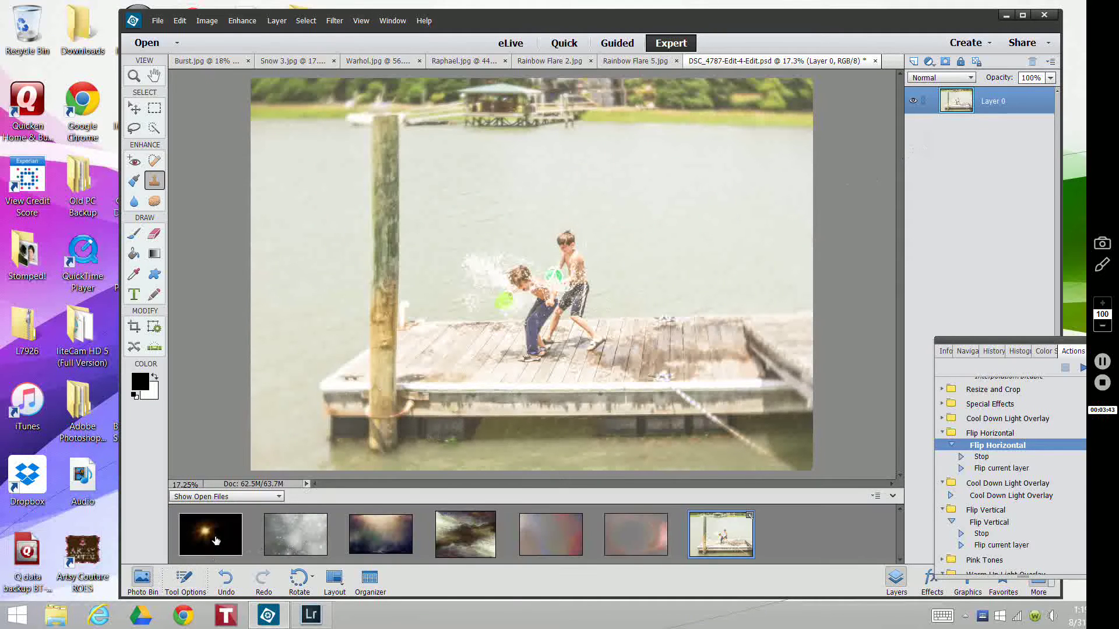
drag(215, 541, 539, 134)
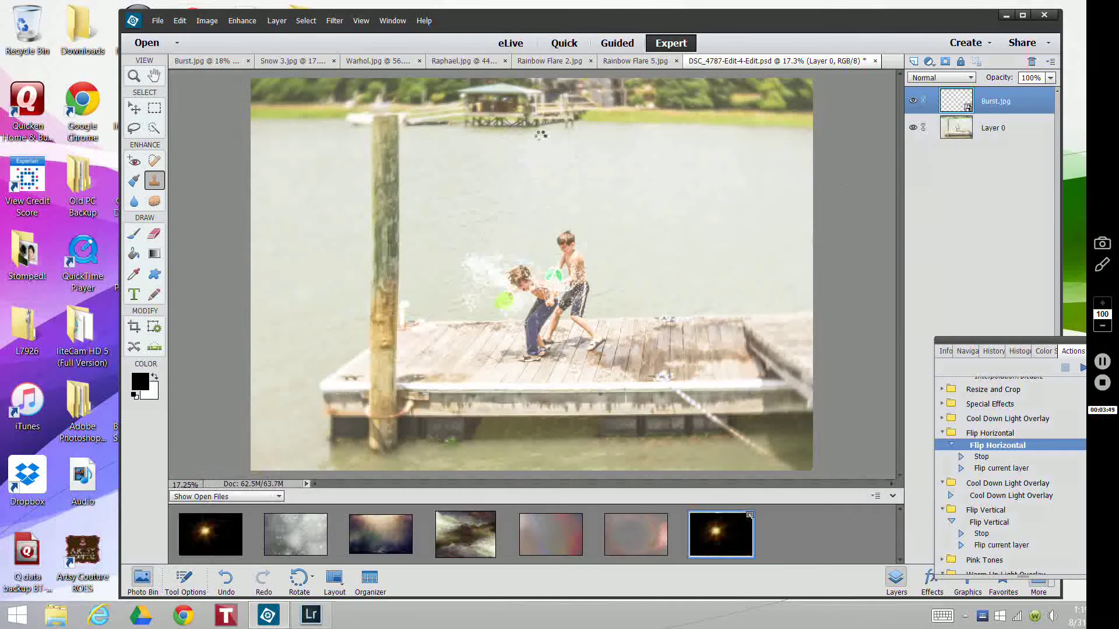
click(967, 78)
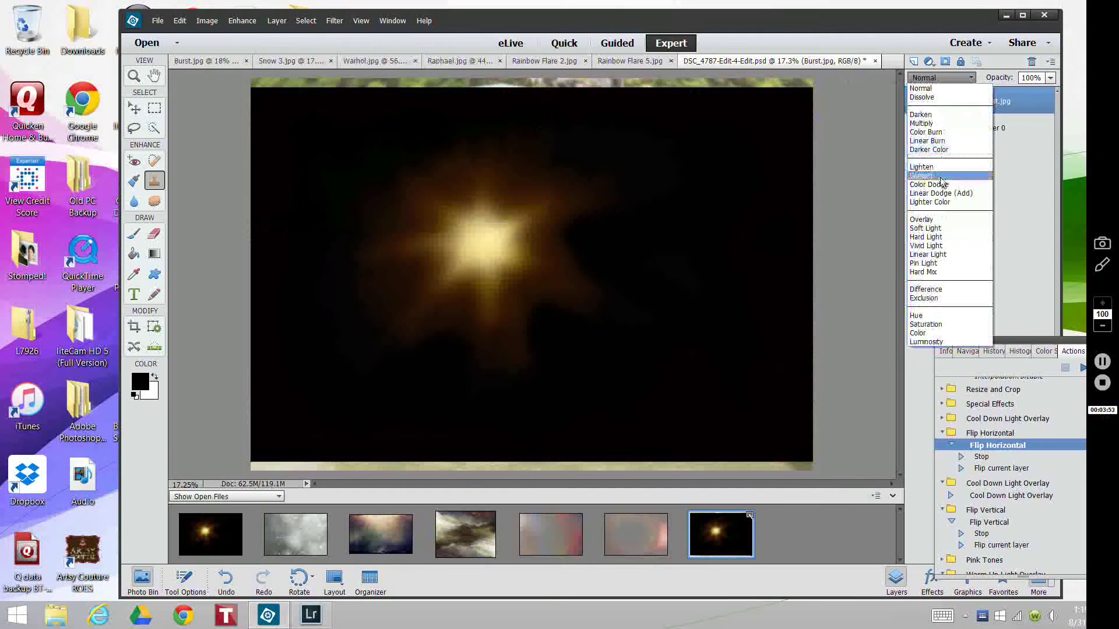
click(932, 176)
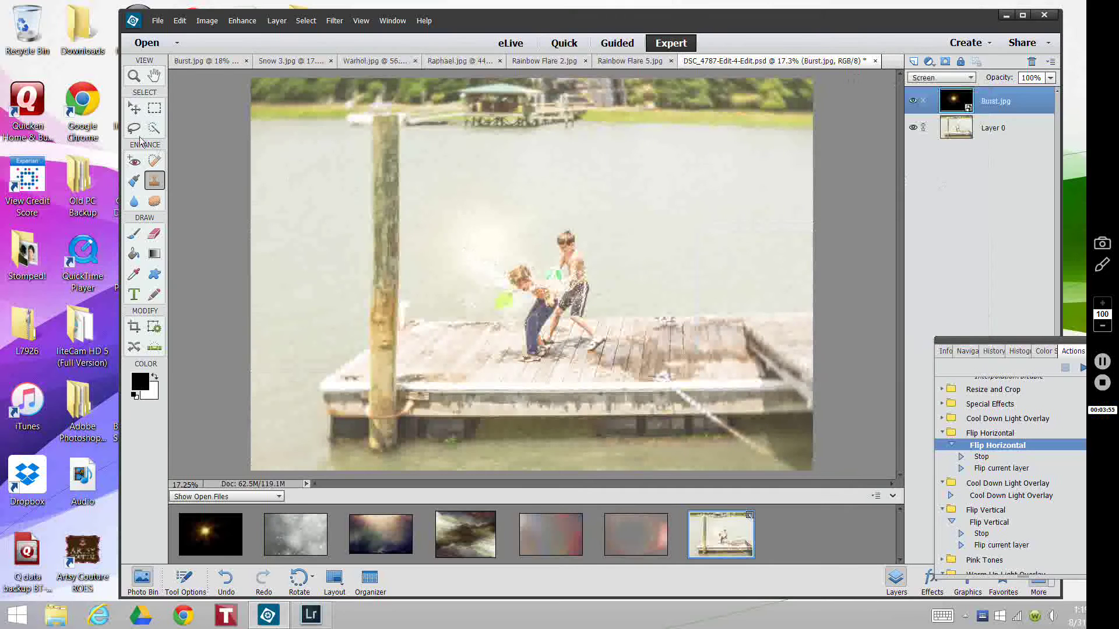
click(134, 108)
drag(507, 252, 570, 103)
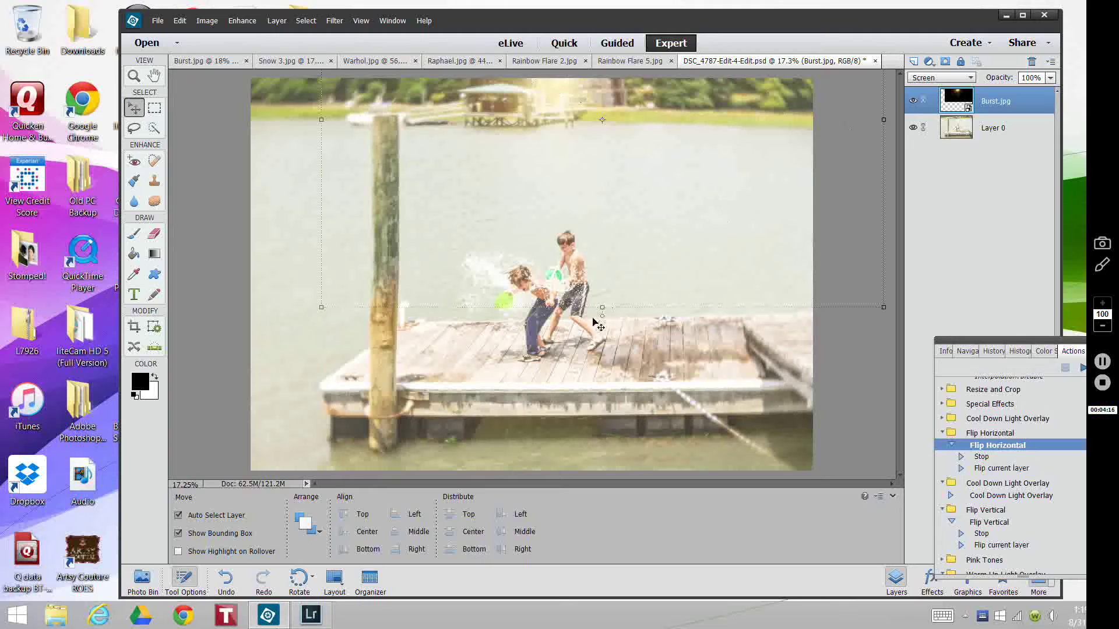
Step: Add Snow 3.jpg as a layer, stretch it to cover the full height of the photo, and set its blend mode to Soft Light
click(143, 580)
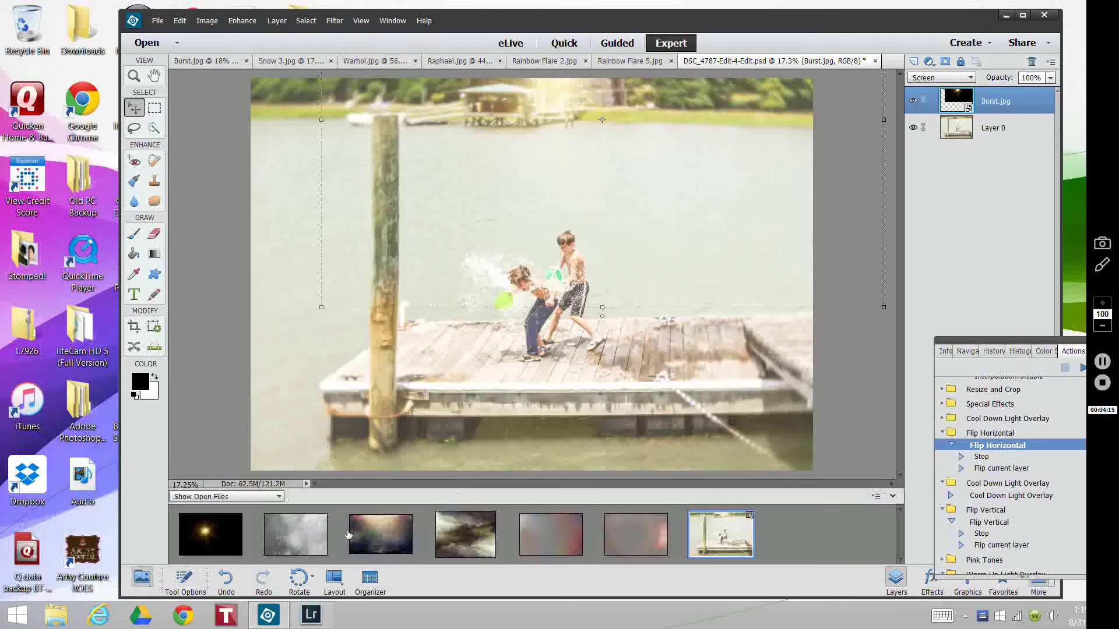
drag(294, 537, 545, 260)
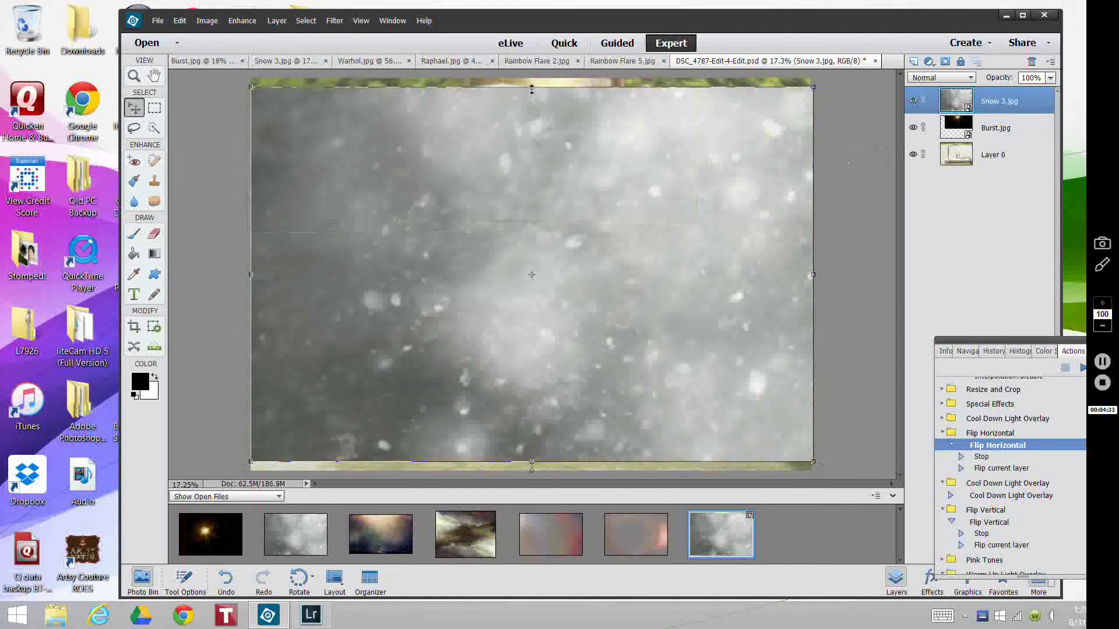
drag(532, 89, 532, 78)
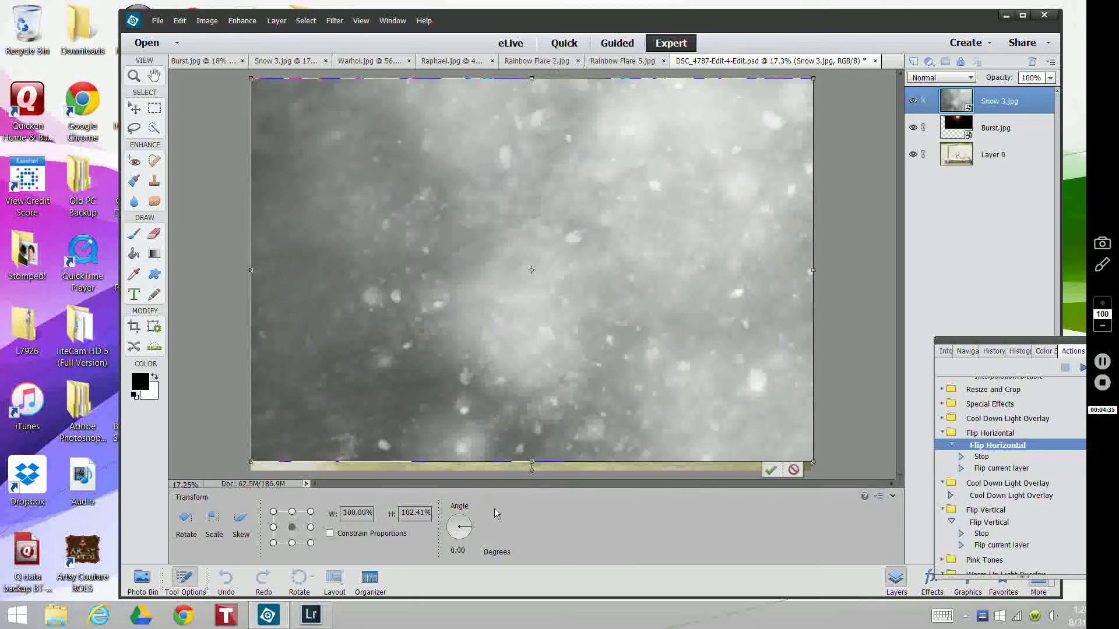
drag(531, 464, 530, 472)
click(770, 471)
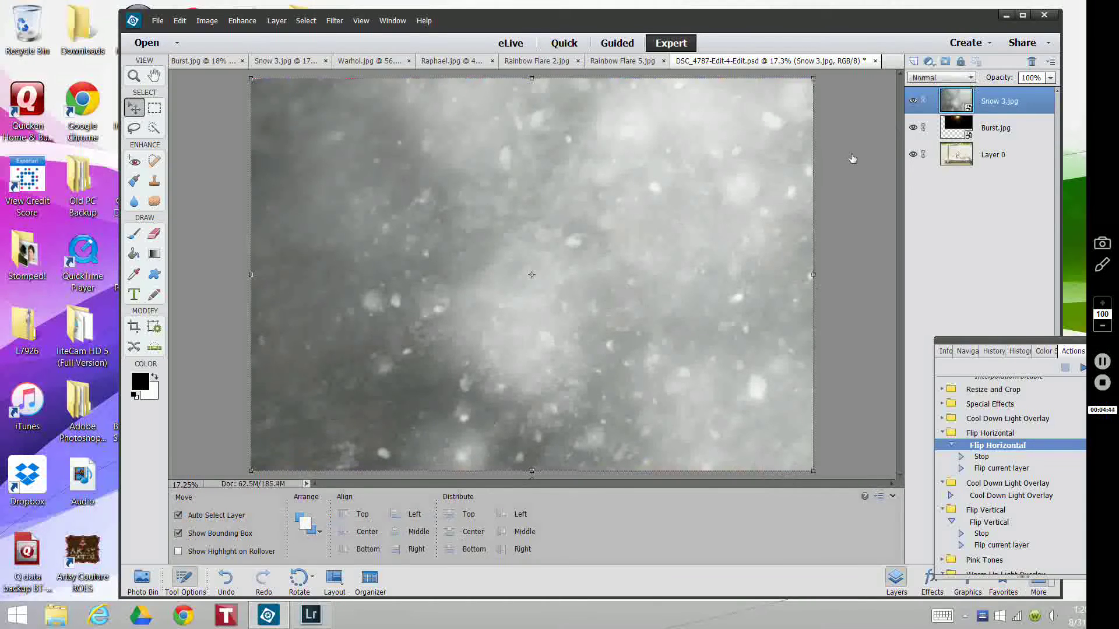
click(956, 77)
click(927, 228)
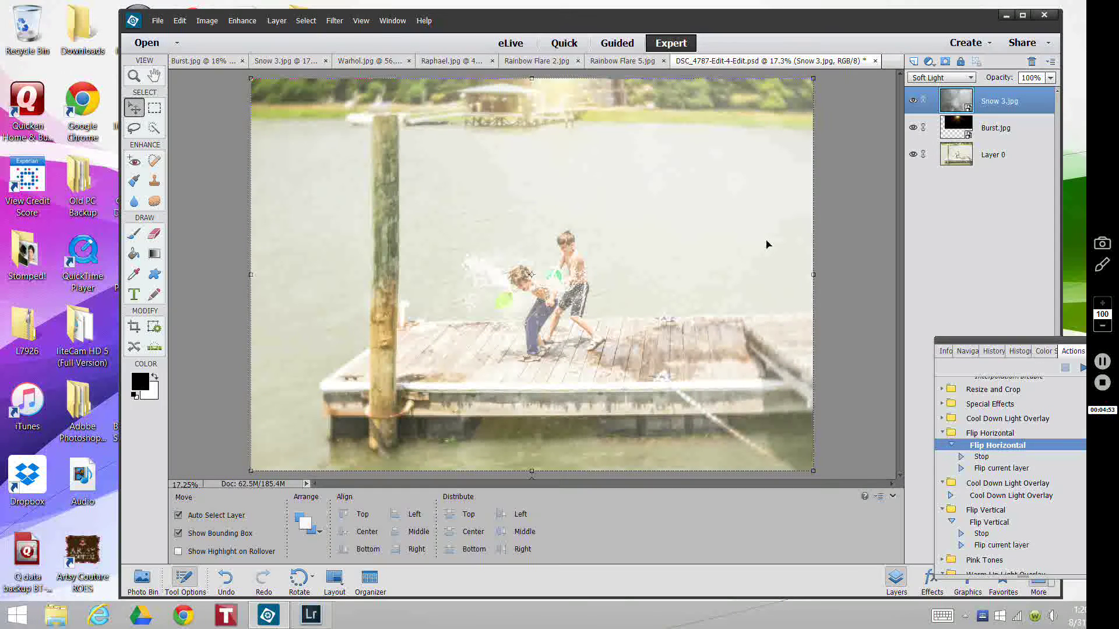
Step: Add Warhol.jpg as a layer, stretch it to cover the whole photo, and set its blend mode to Soft Light
click(142, 578)
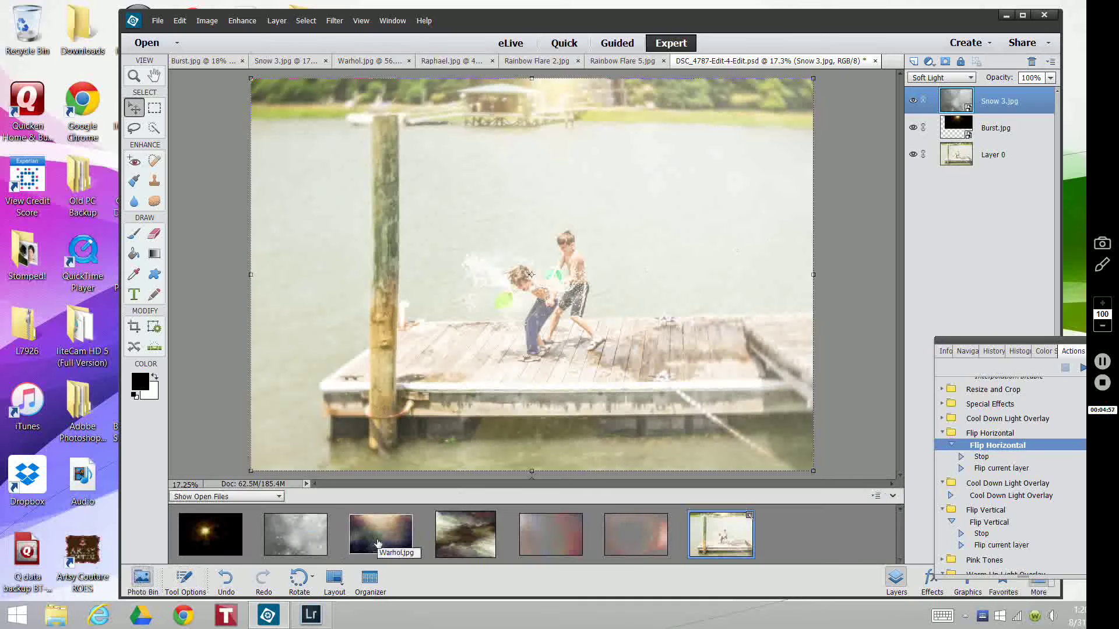
drag(380, 534, 533, 78)
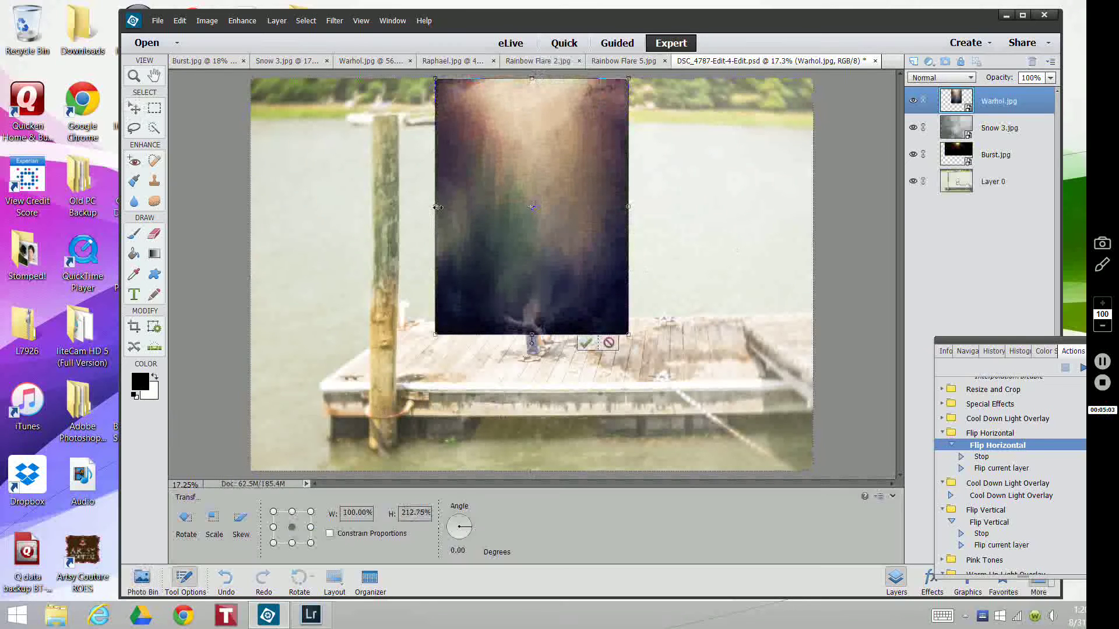
drag(434, 206, 251, 206)
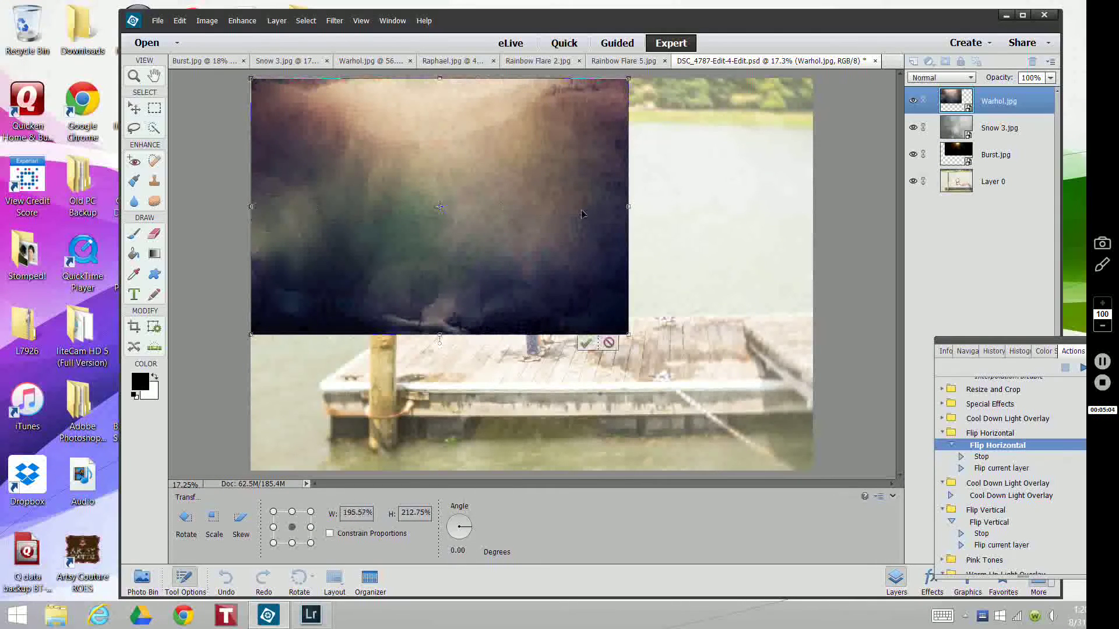
drag(627, 207, 811, 202)
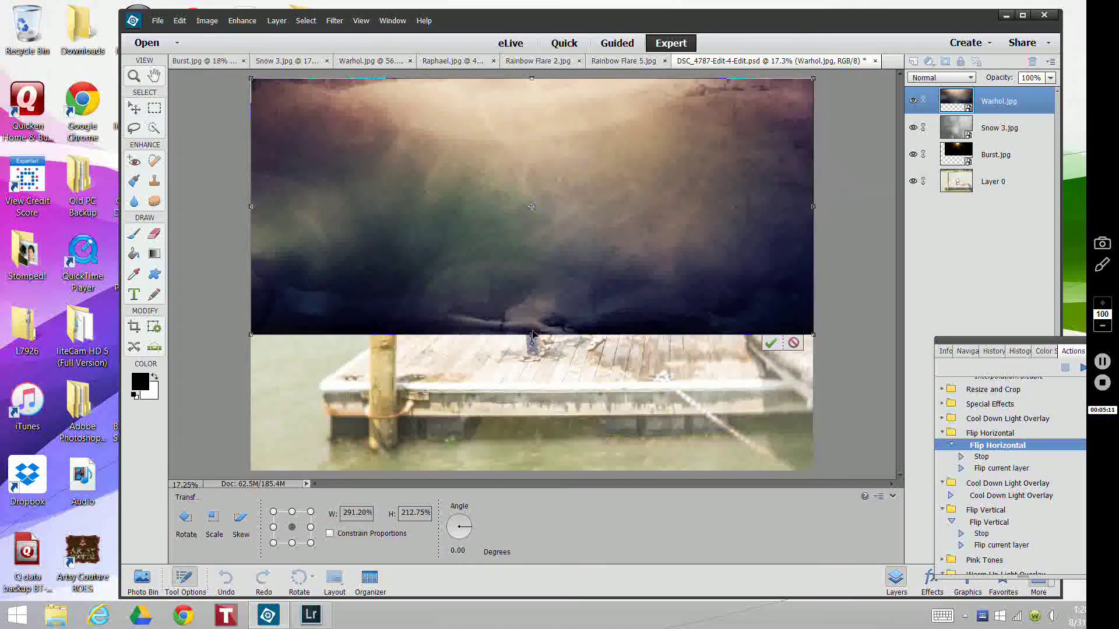
drag(532, 335, 522, 471)
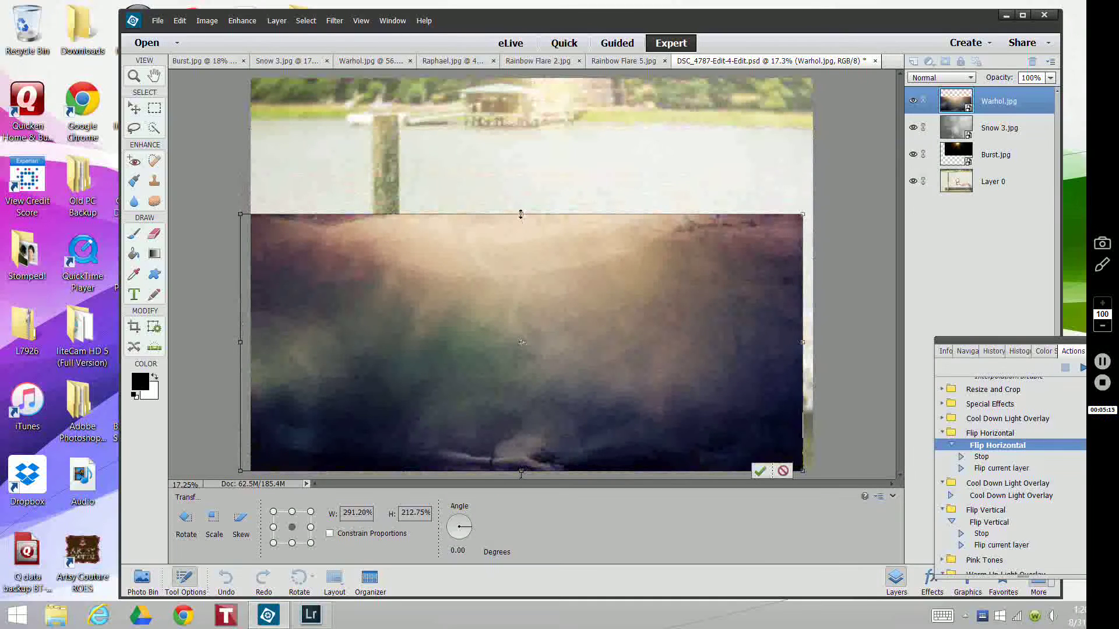
drag(521, 214, 521, 78)
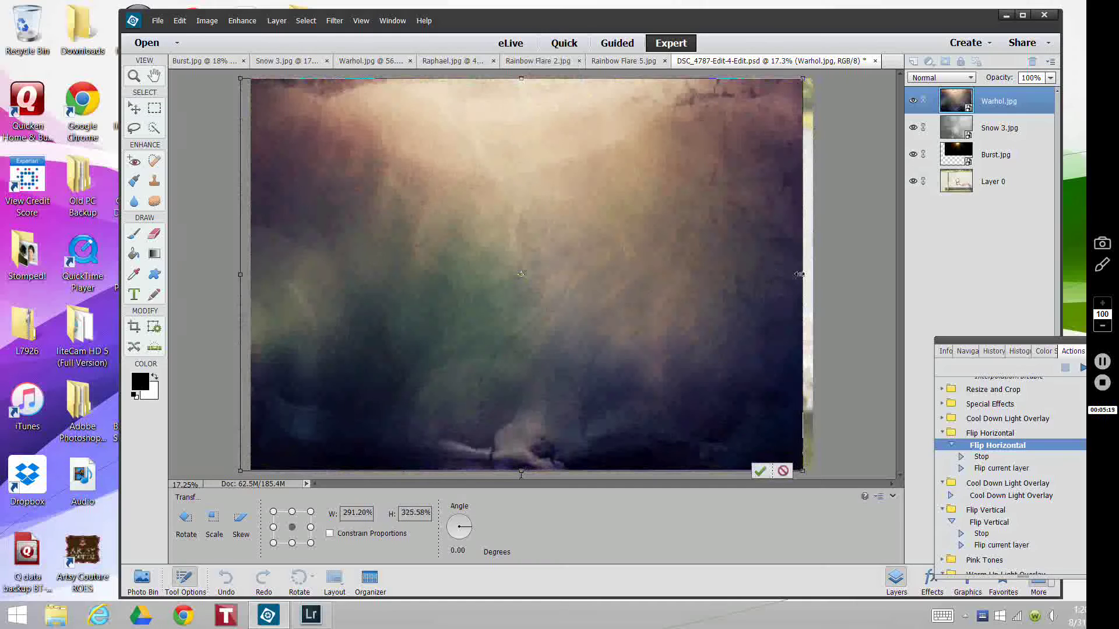
drag(798, 274, 813, 274)
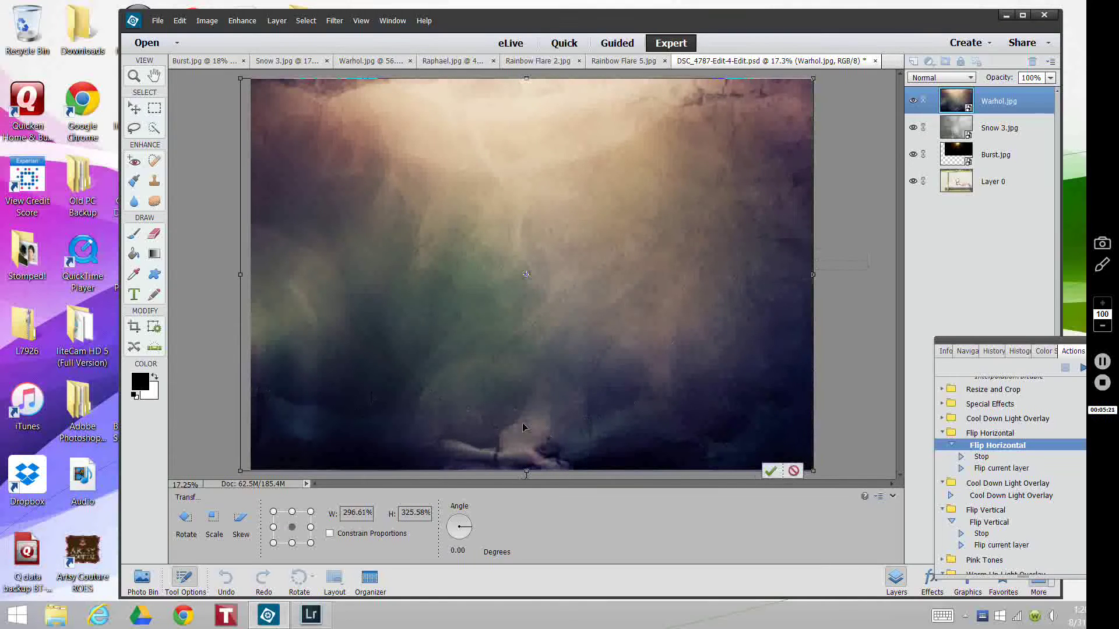
click(772, 470)
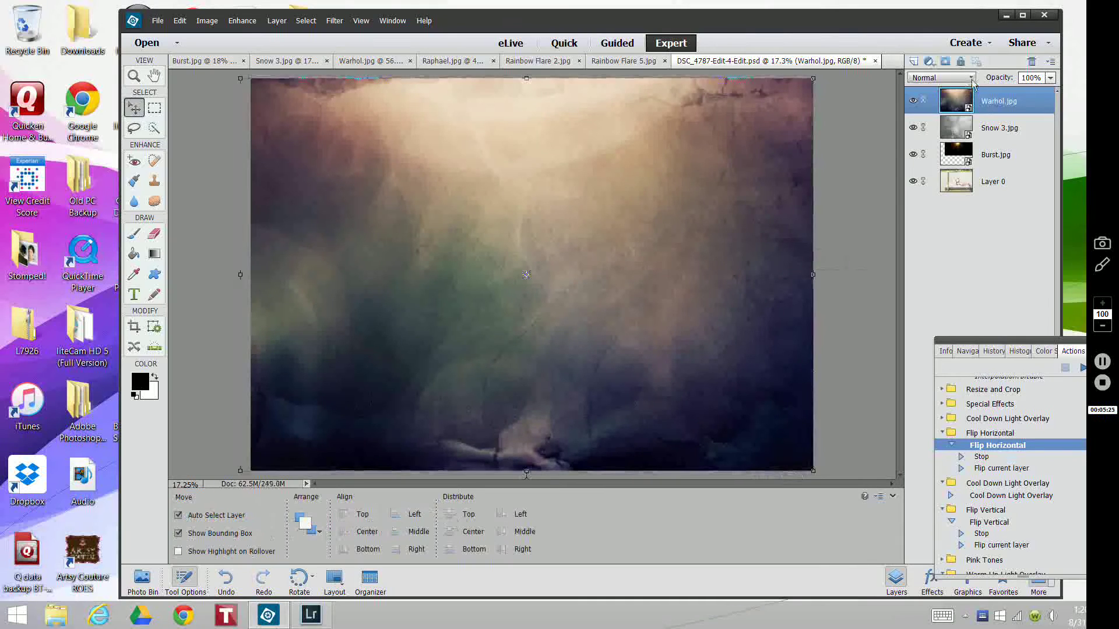
click(971, 80)
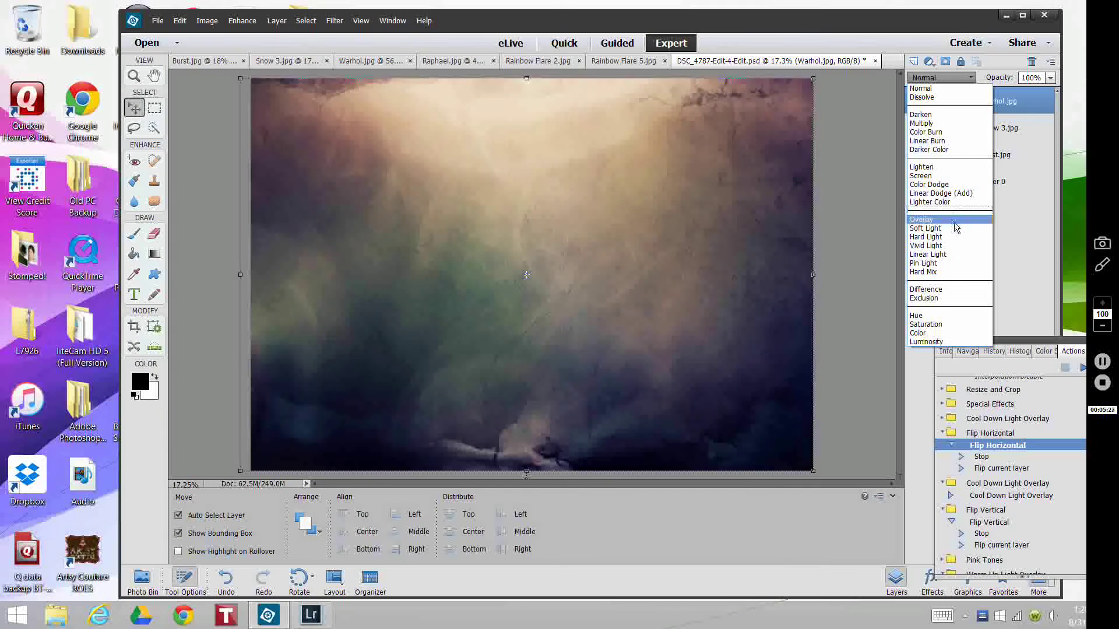
click(955, 228)
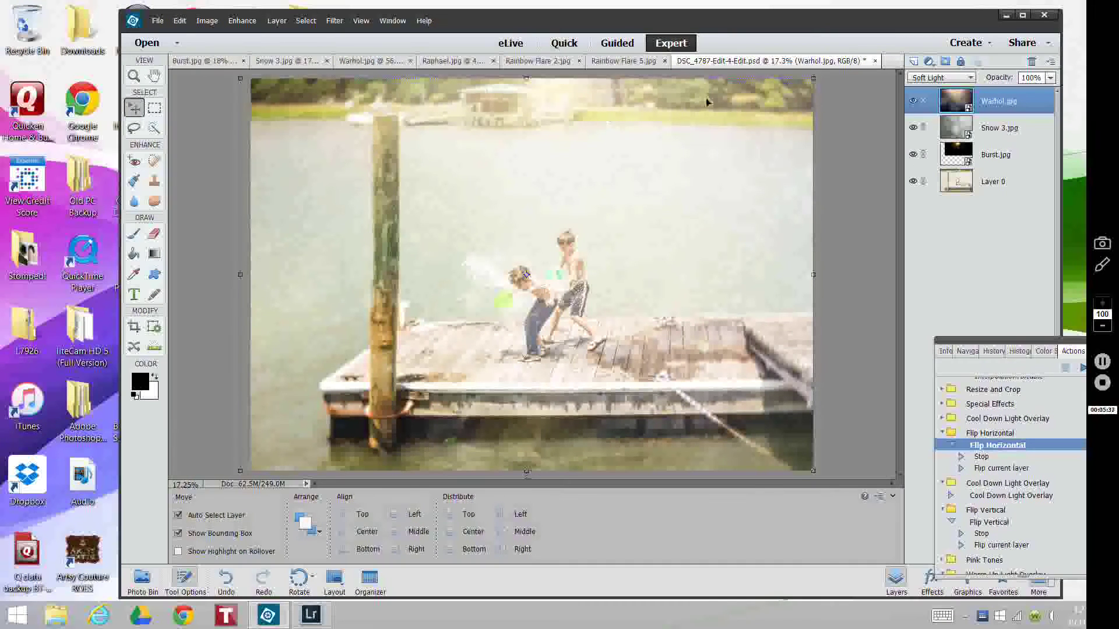
Step: Add Rainbow Flare 2.jpg as a layer stretched to the photo's full height in Overlay mode, and compare the photo without and with it
click(147, 577)
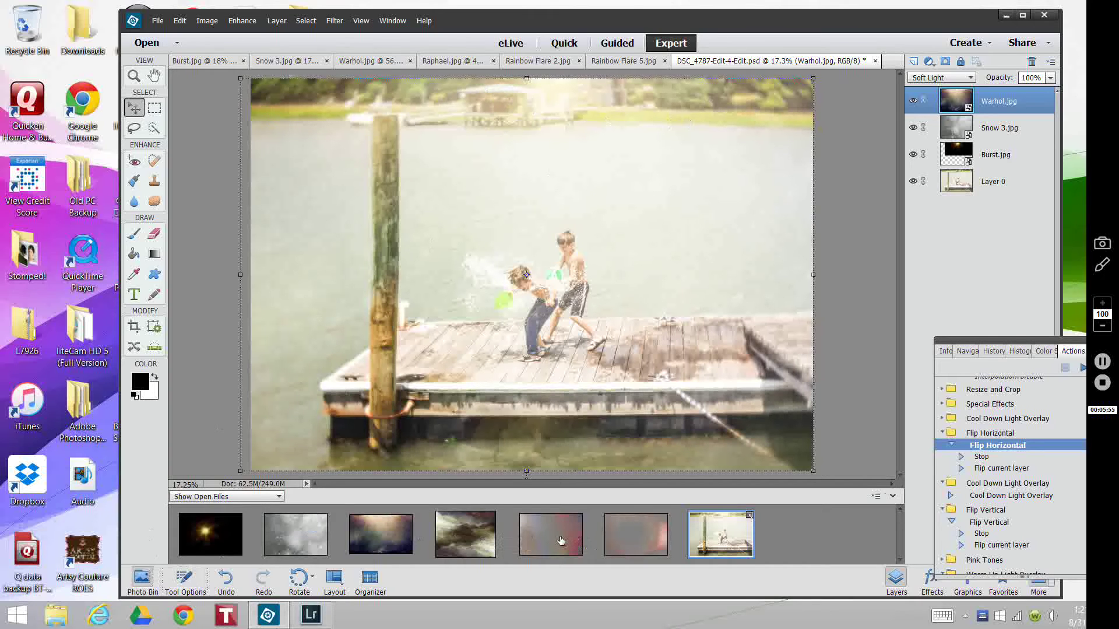
drag(555, 541, 536, 225)
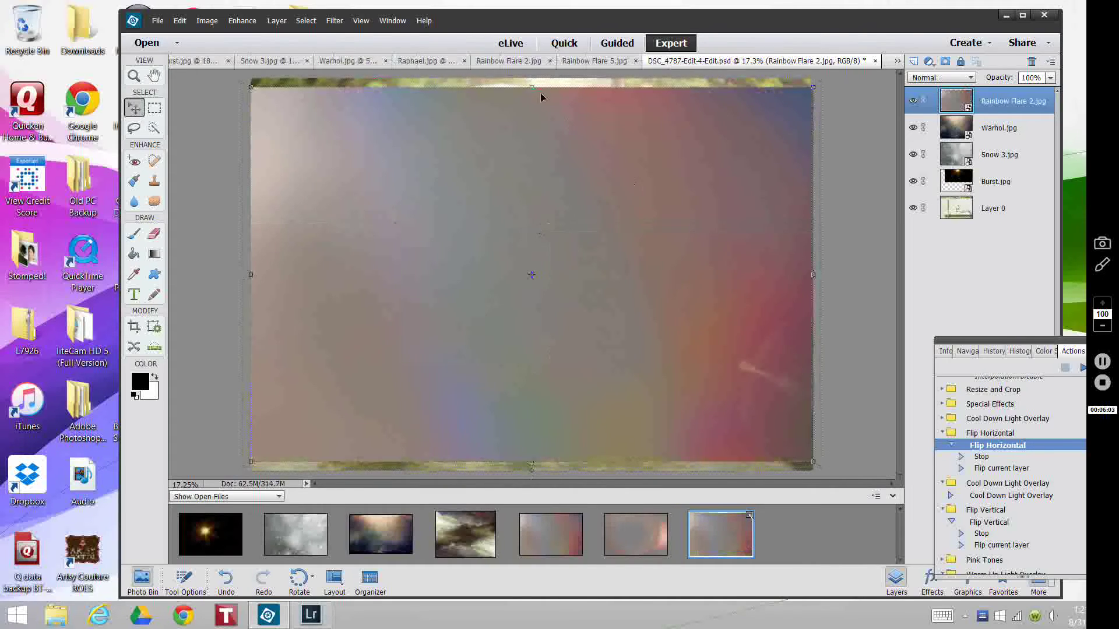
drag(531, 86, 531, 78)
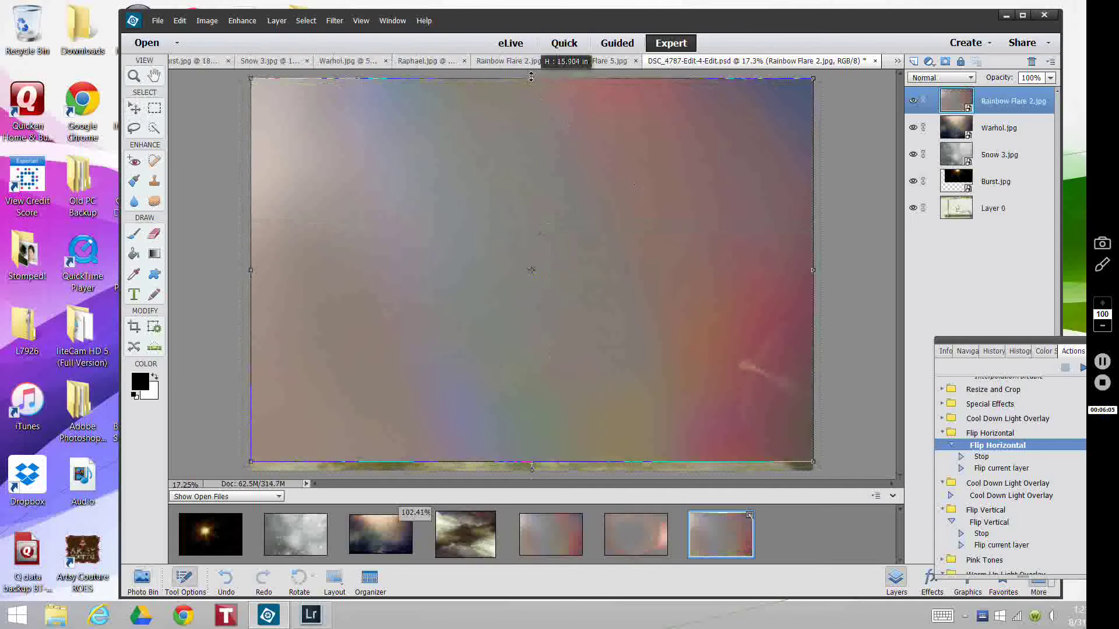
drag(531, 463, 531, 474)
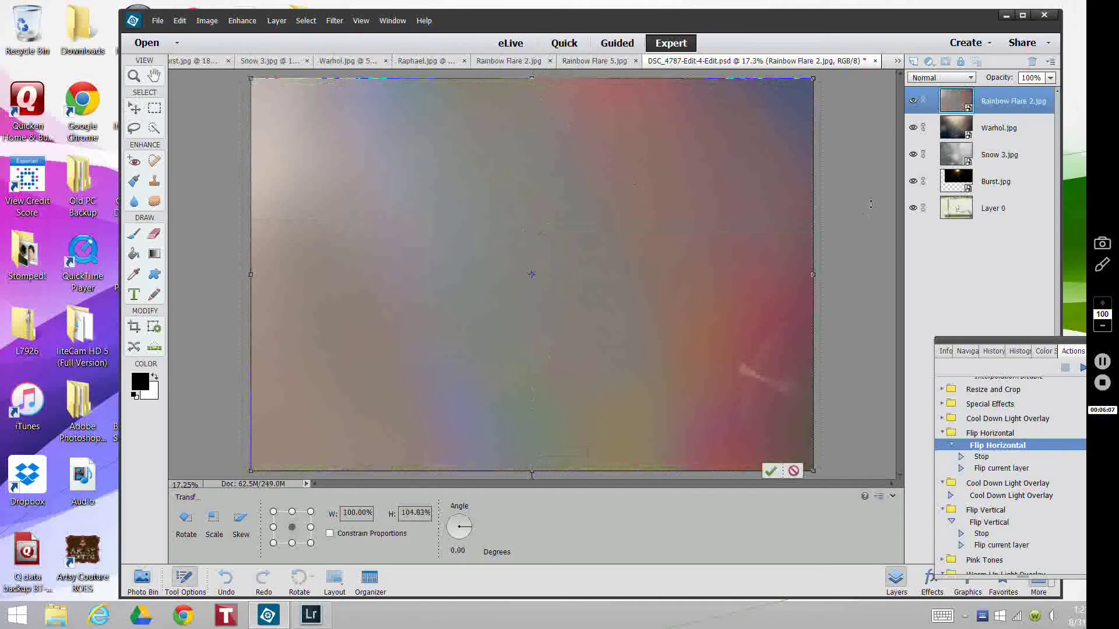
click(769, 473)
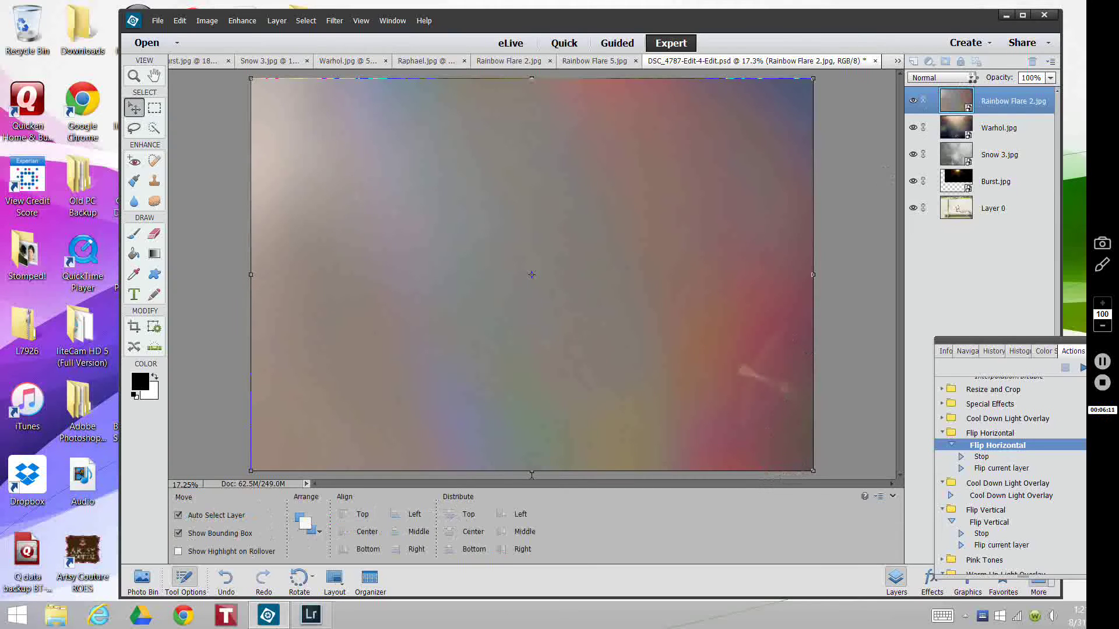
click(970, 78)
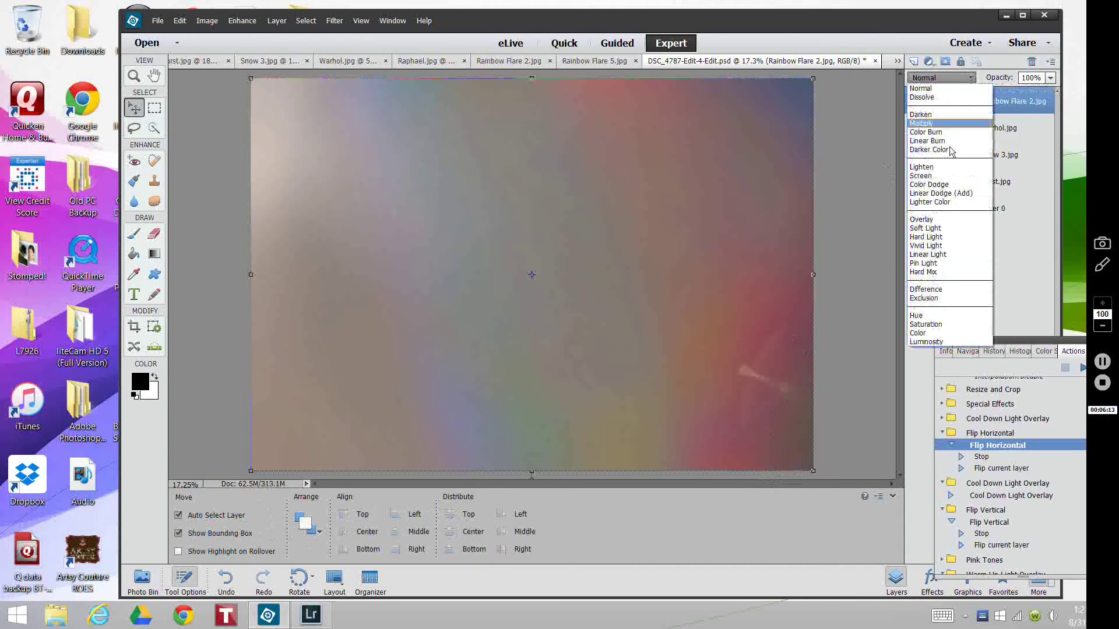
click(942, 221)
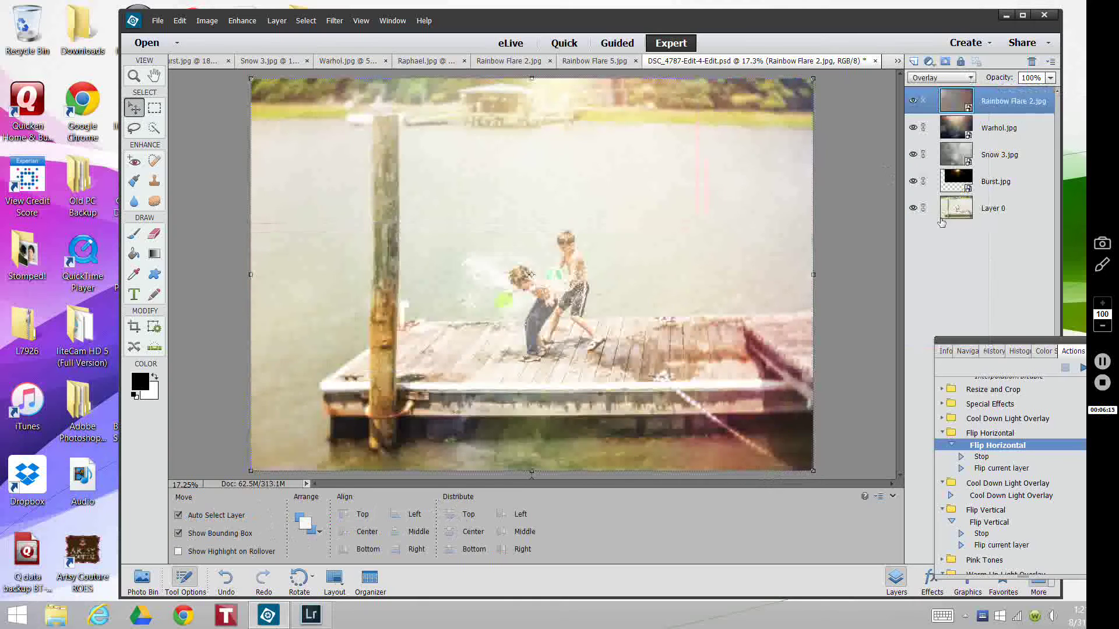
click(913, 102)
click(913, 102)
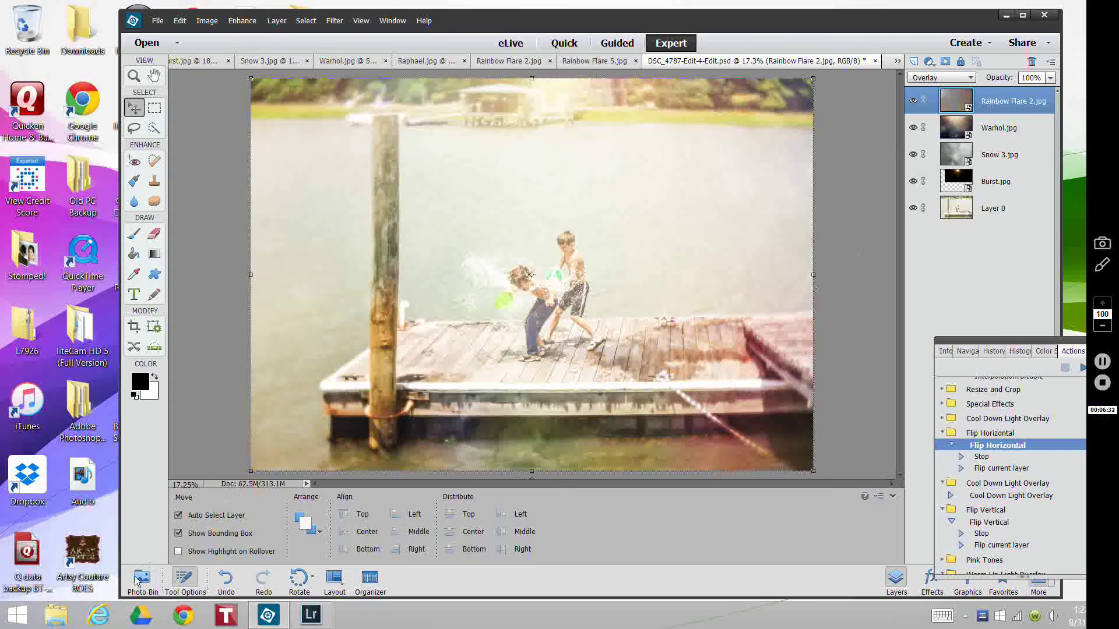
Step: Add Rainbow Flare 5.jpg as a layer over the photo and flip it with the Flip Horizontal action
click(140, 579)
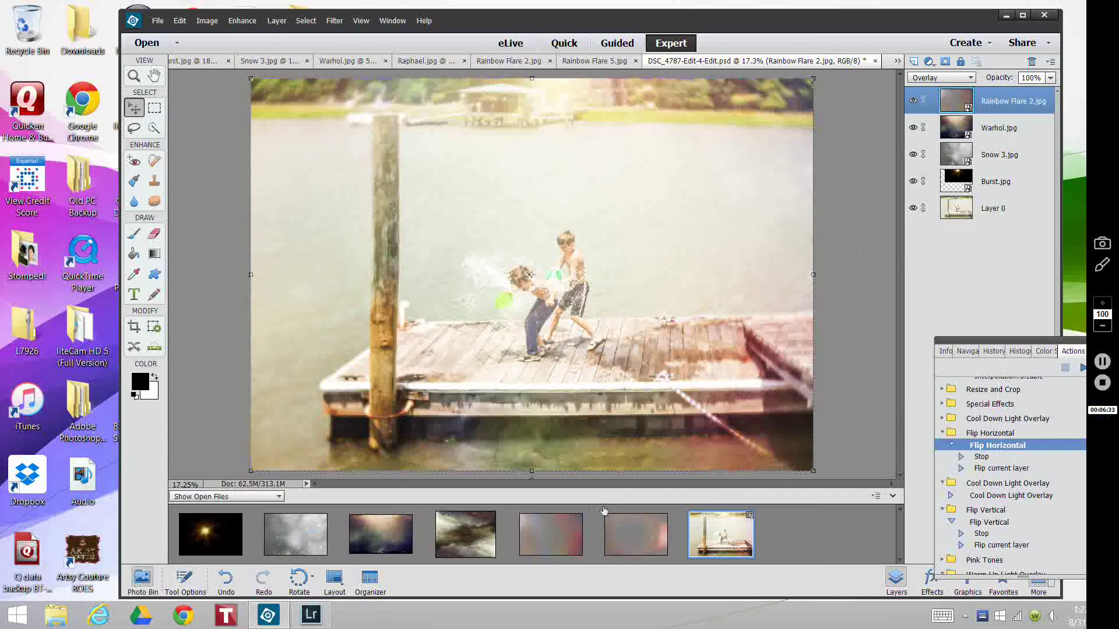
drag(637, 535, 556, 223)
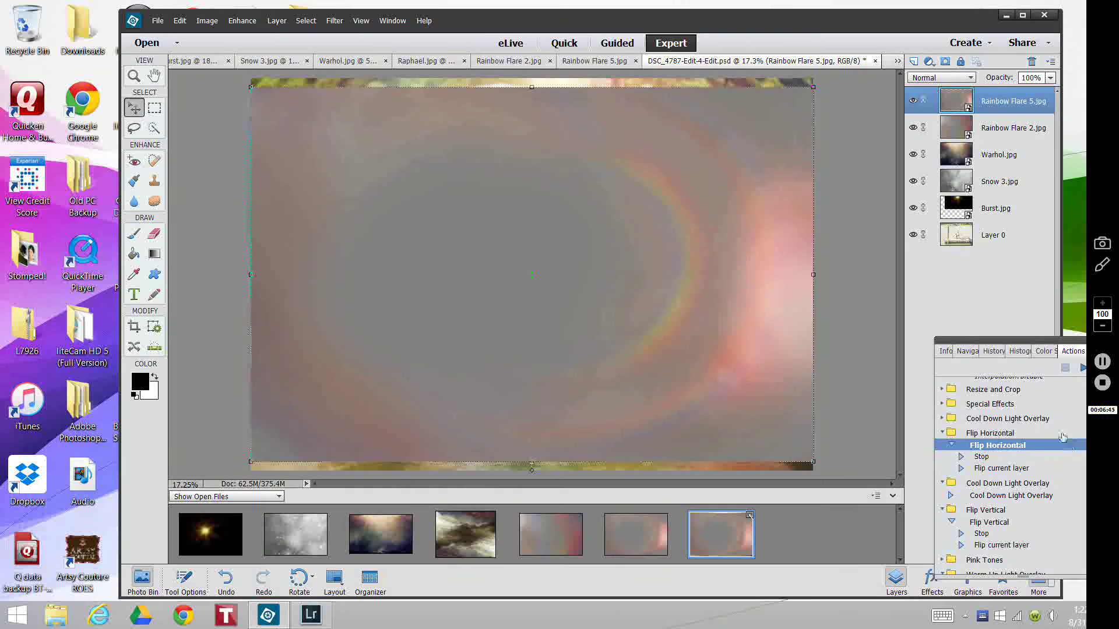
click(1081, 368)
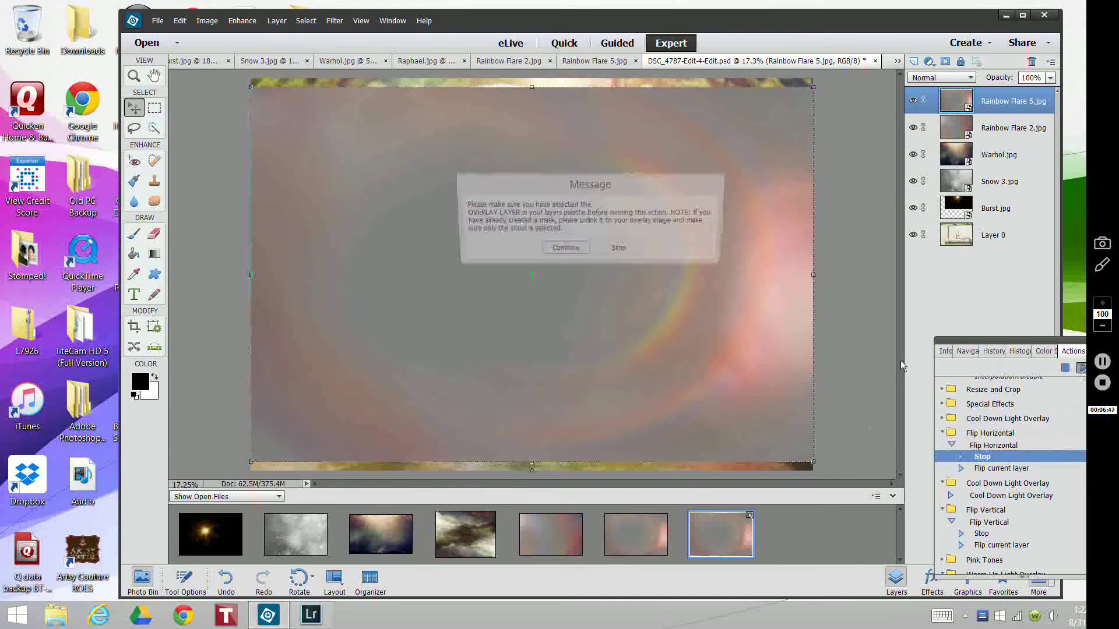
click(551, 250)
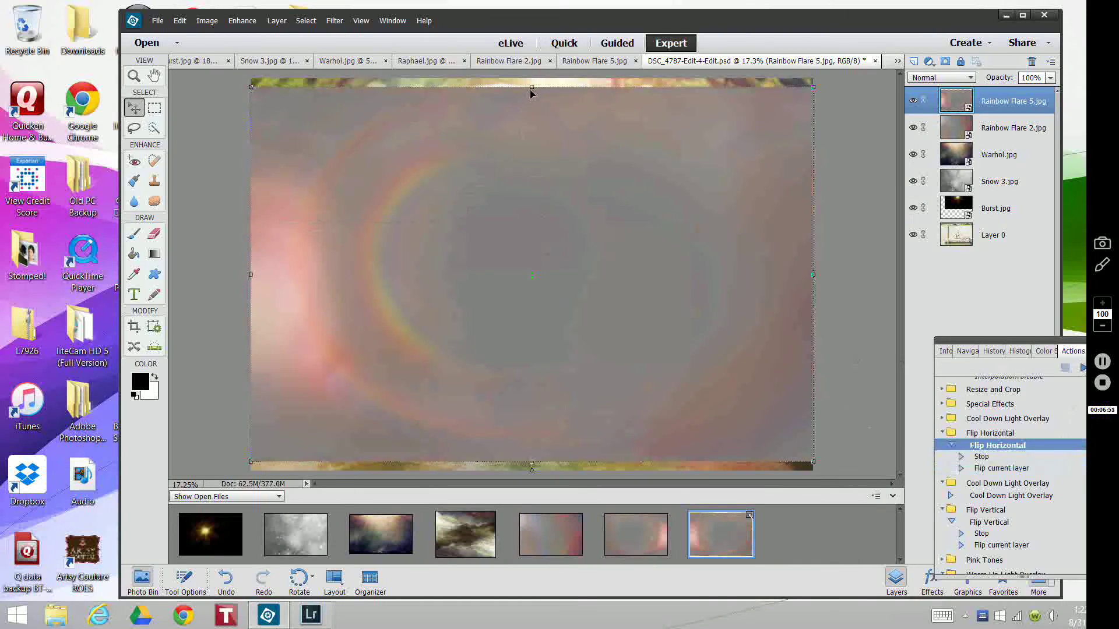
Step: Stretch the Rainbow Flare 5.jpg layer to the photo's full height and set its blend mode to Overlay
drag(530, 89, 531, 78)
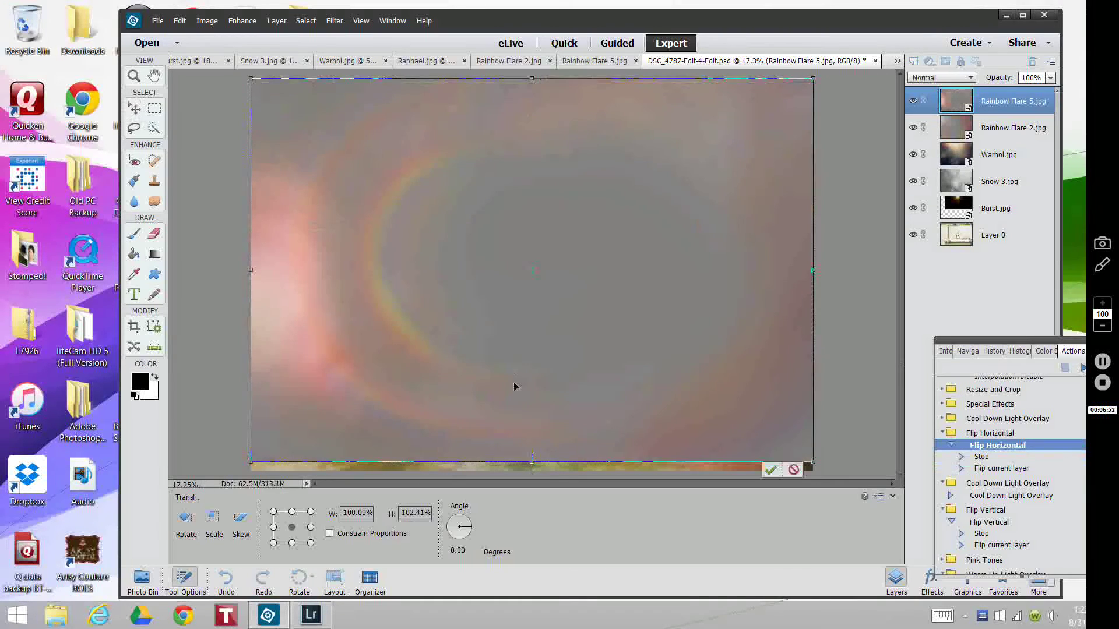
drag(531, 460, 531, 470)
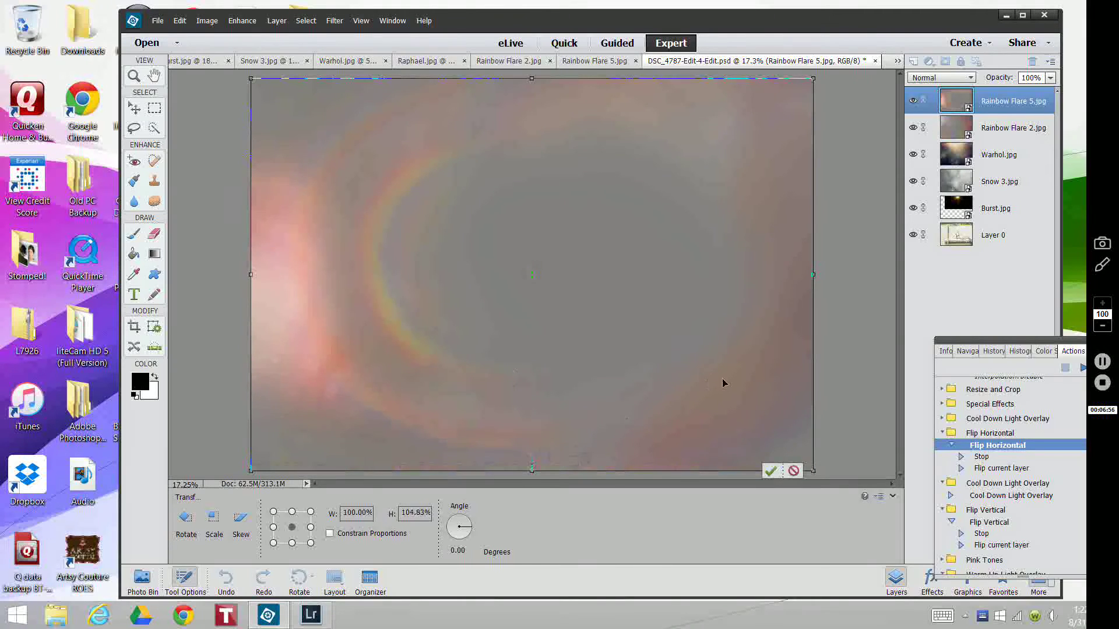
click(770, 473)
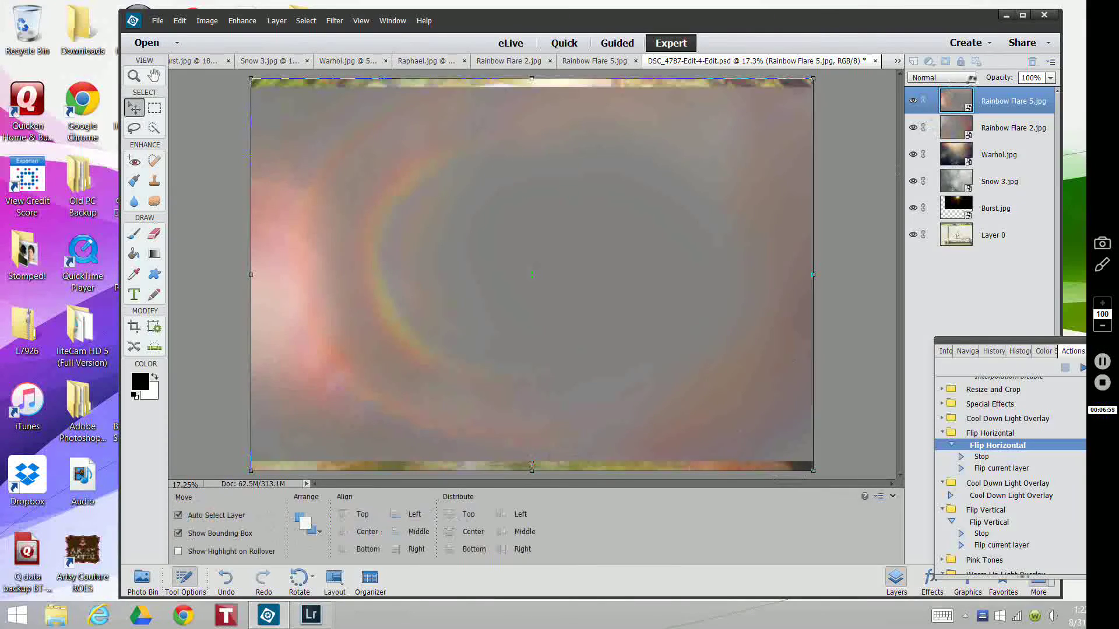
click(971, 79)
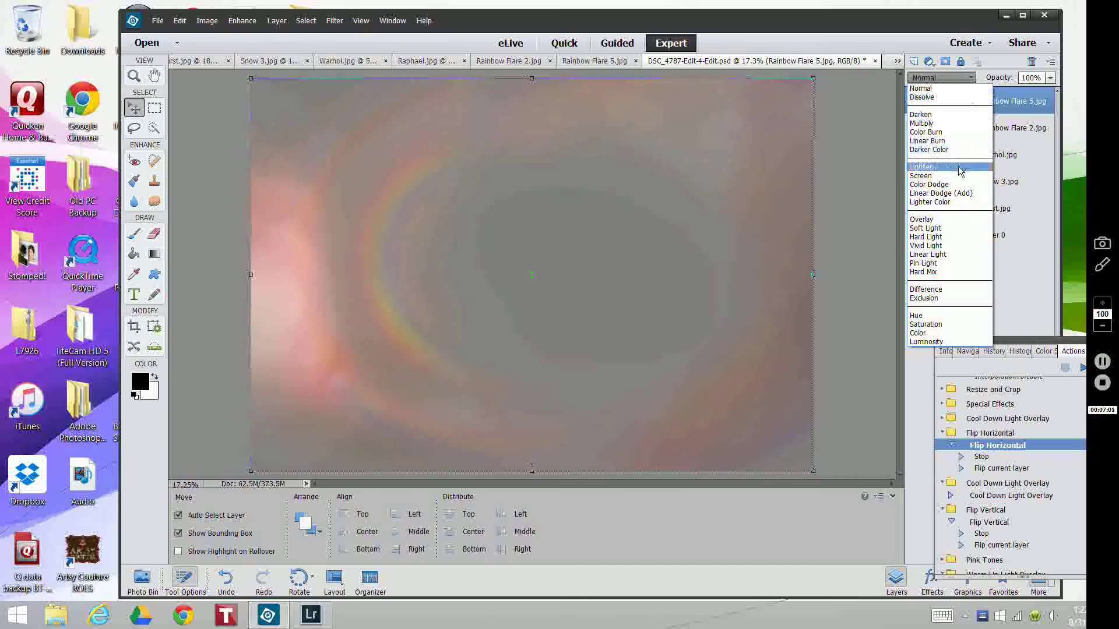
click(958, 220)
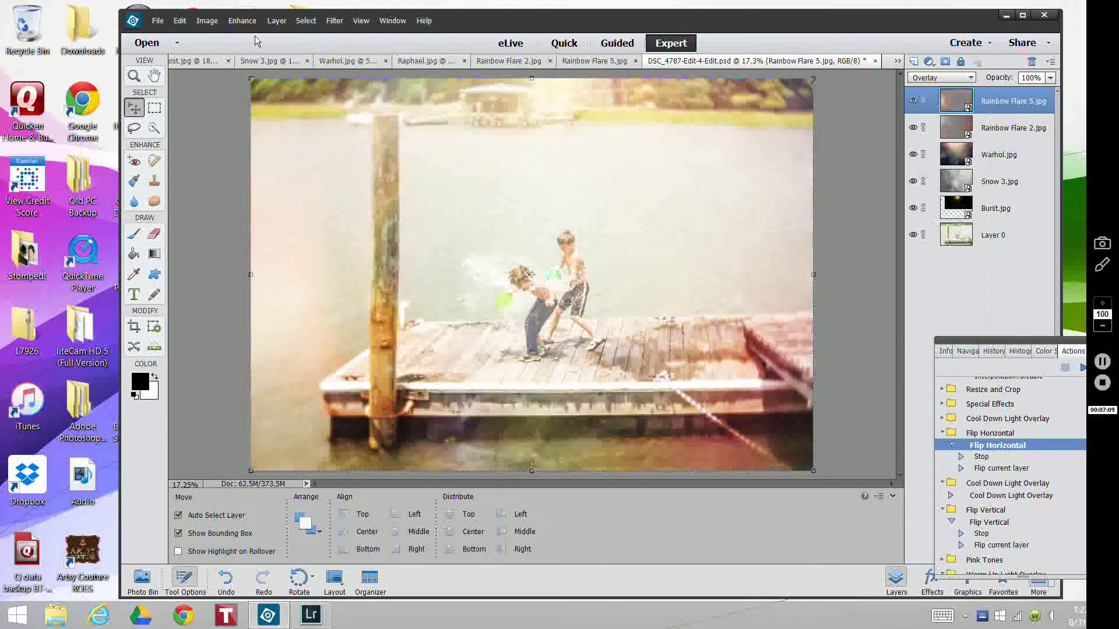
Step: Flatten the image and duplicate the resulting background as Background copy
click(277, 21)
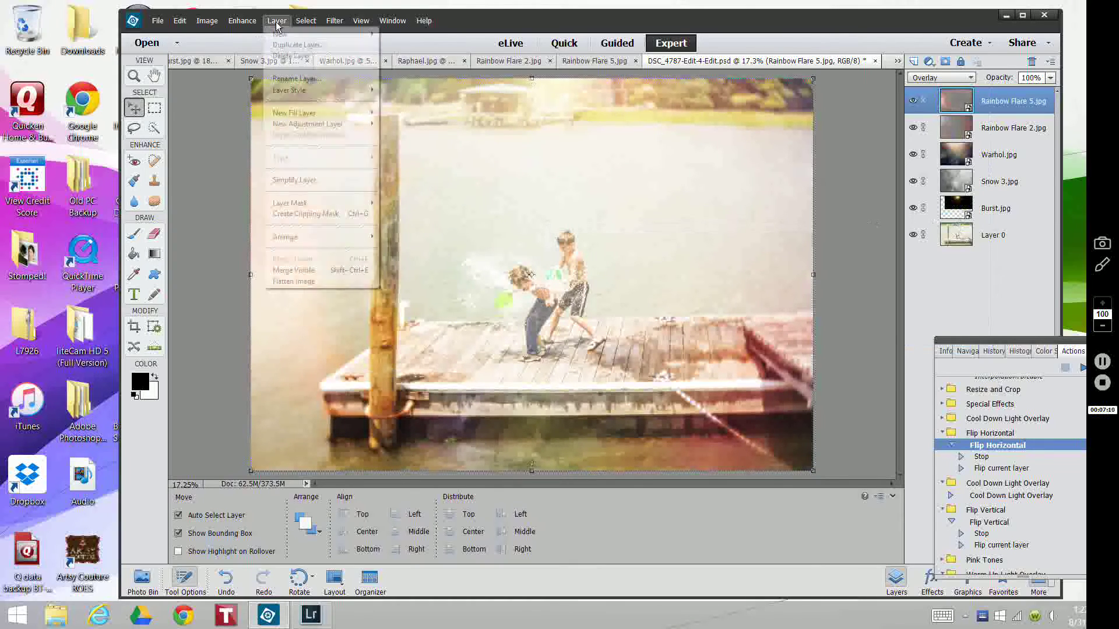
click(292, 281)
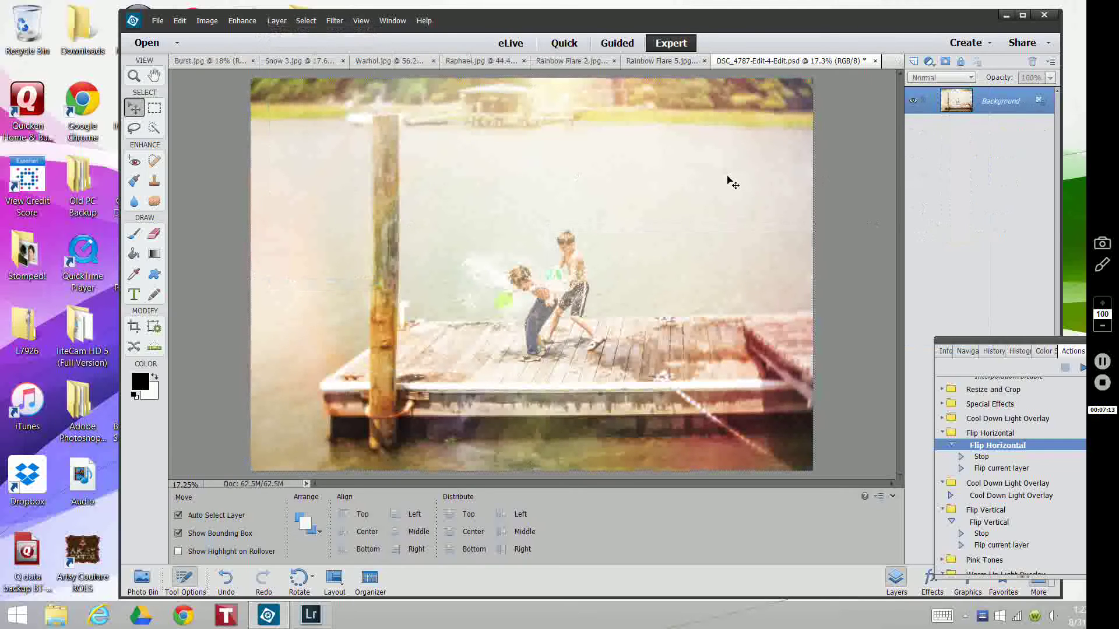
right_click(961, 104)
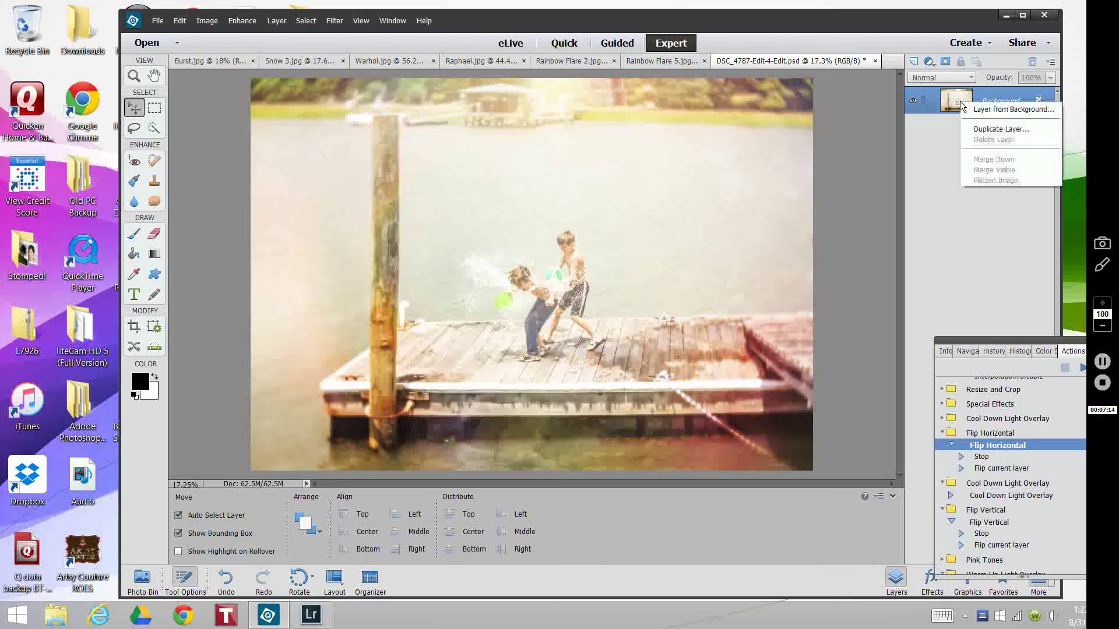
click(985, 129)
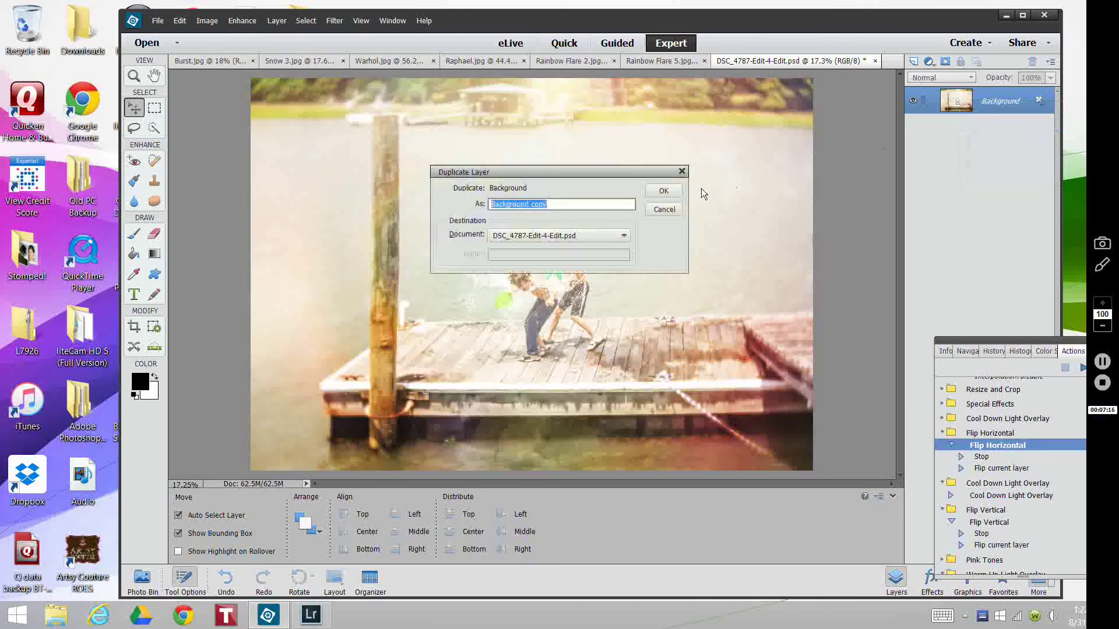
click(655, 198)
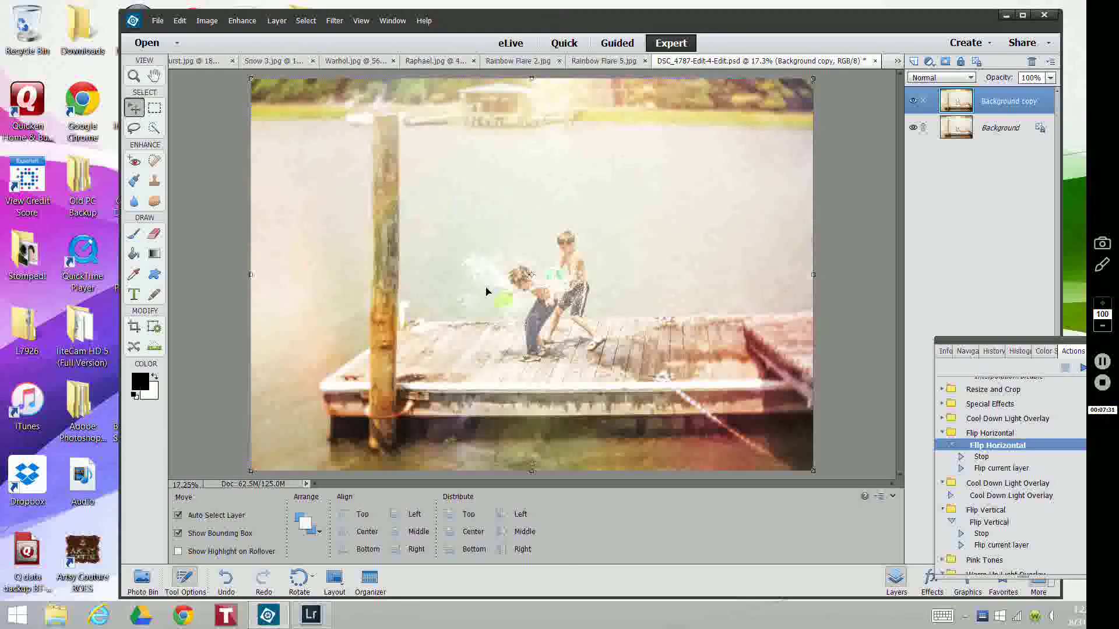
Step: Apply a Radial Blur to the Background copy layer with amount 10, Spin method and Good quality
click(334, 21)
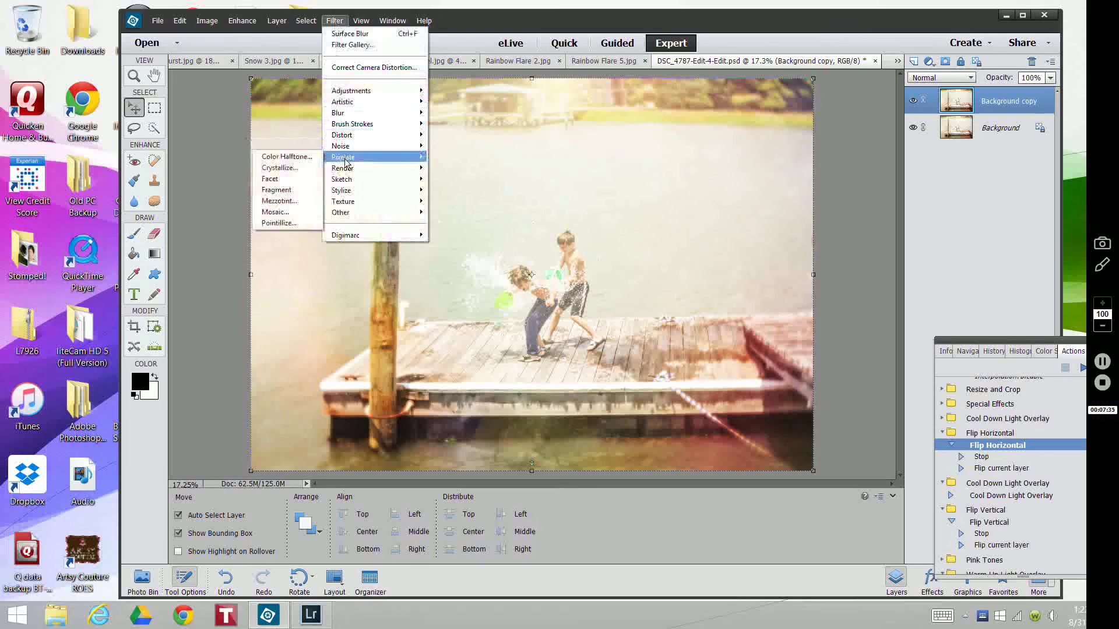
mouse_move(348, 115)
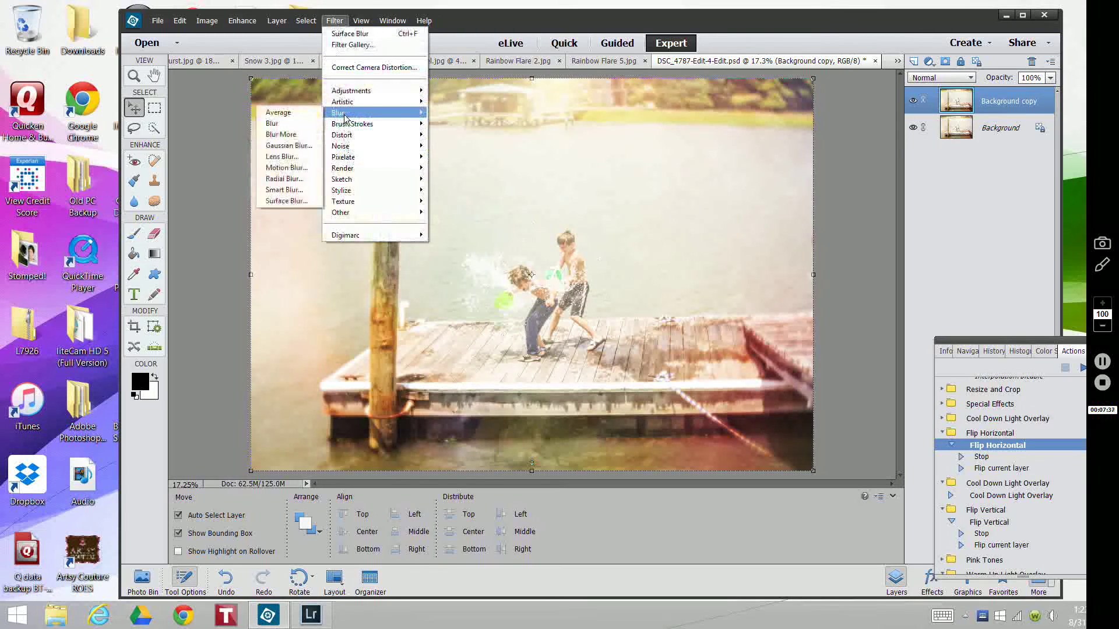
click(295, 176)
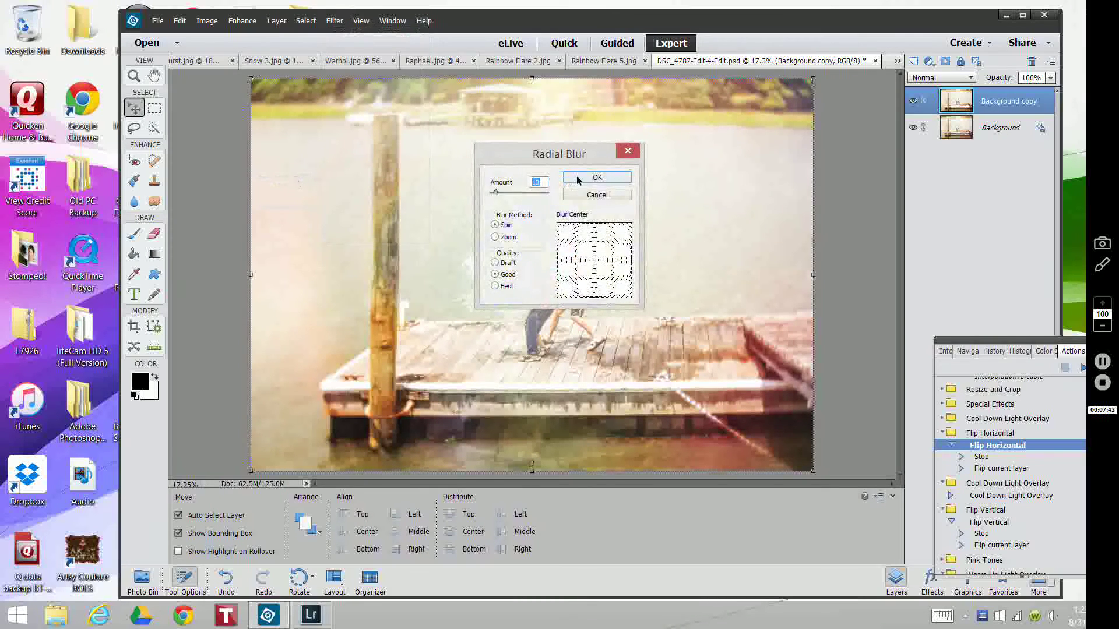
click(596, 178)
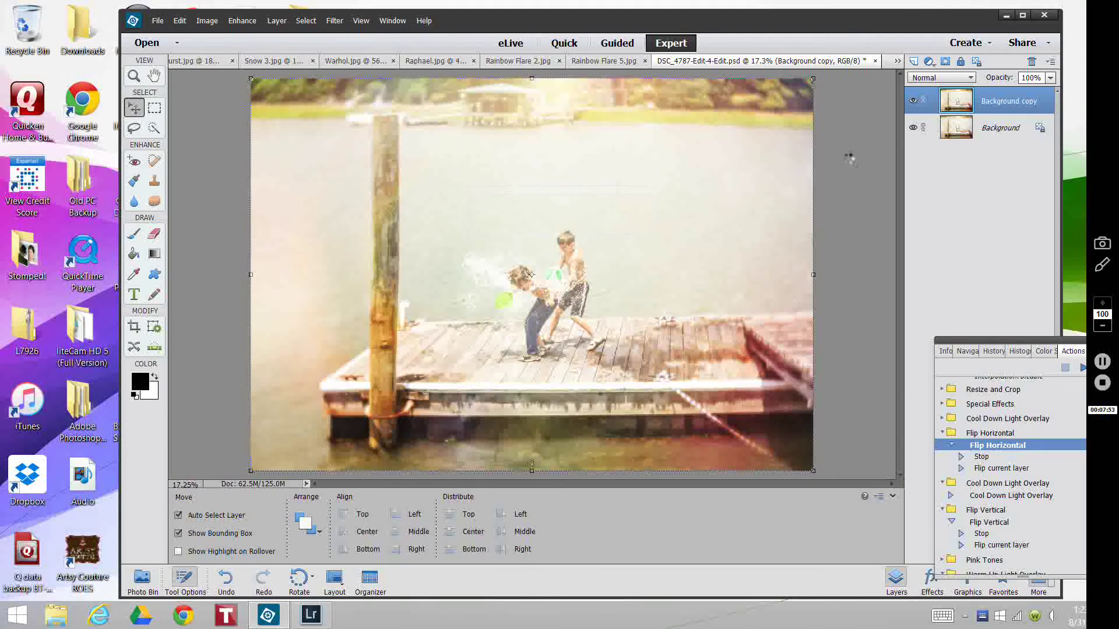
Step: Set the blurred Background copy layer to Multiply blend mode and its opacity to 38%
click(970, 81)
click(949, 125)
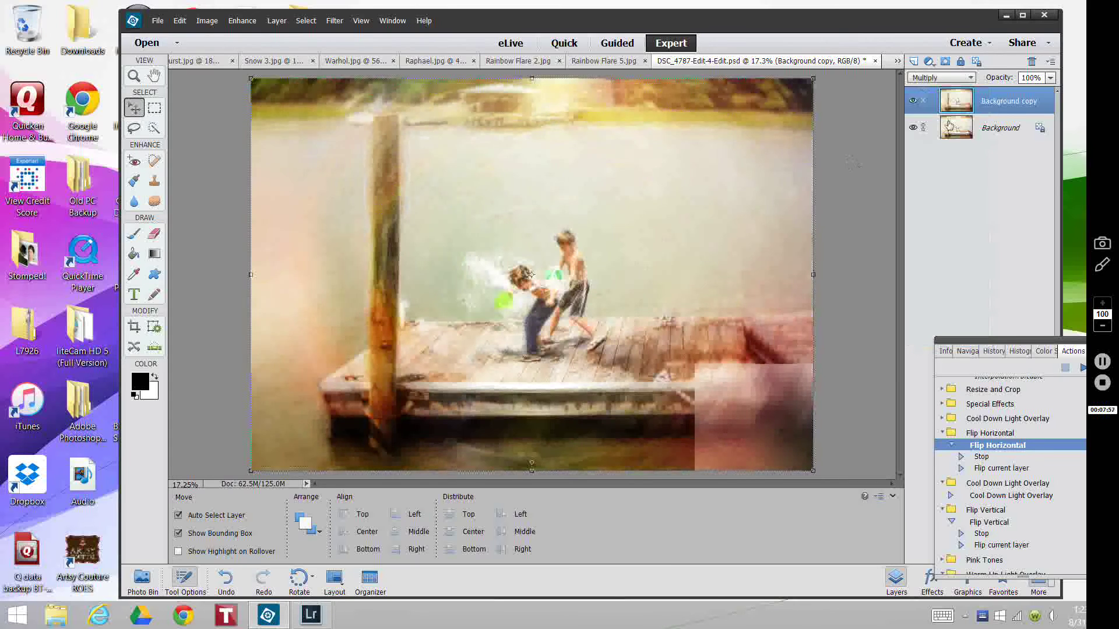
click(1050, 79)
drag(1050, 92, 1032, 92)
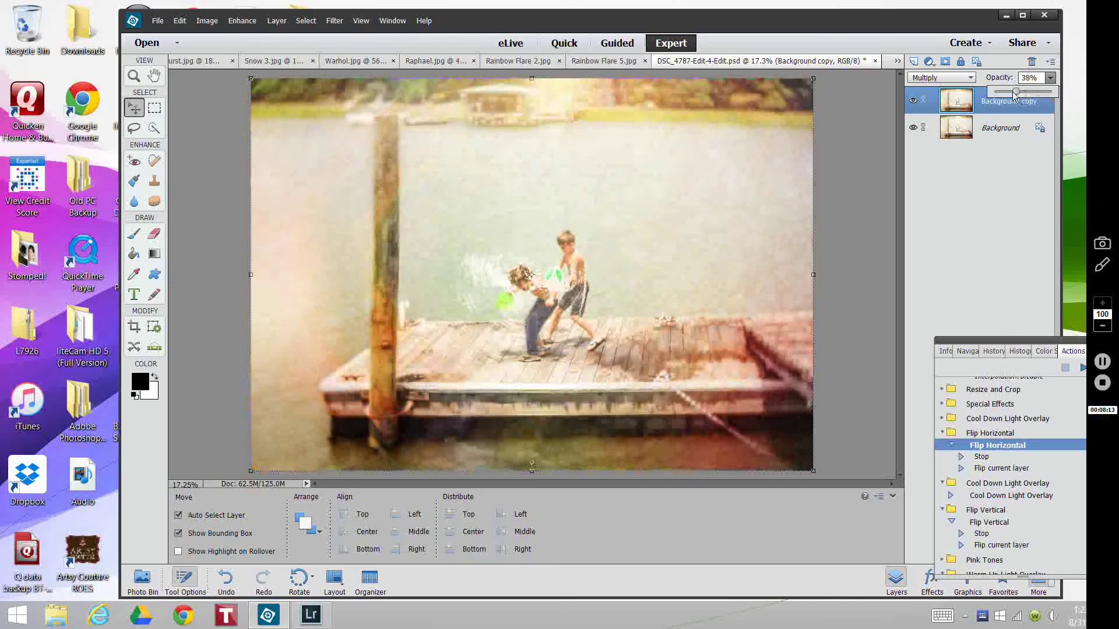
Step: Add a layer mask to Background copy and paint black over the boys with a 1000 px brush at 18% opacity
click(946, 62)
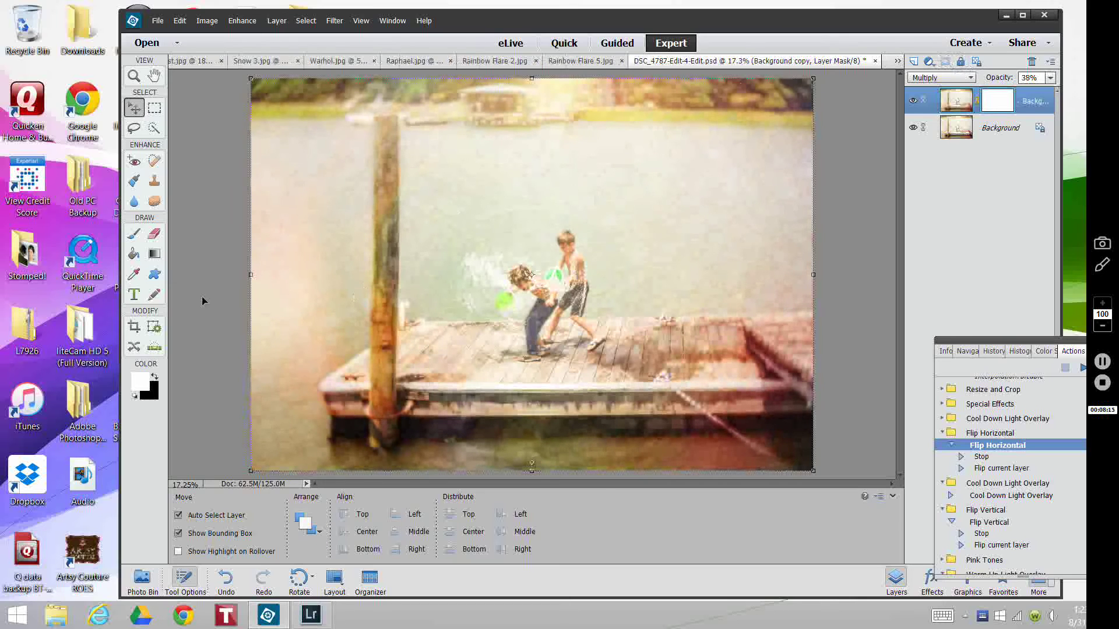
click(133, 235)
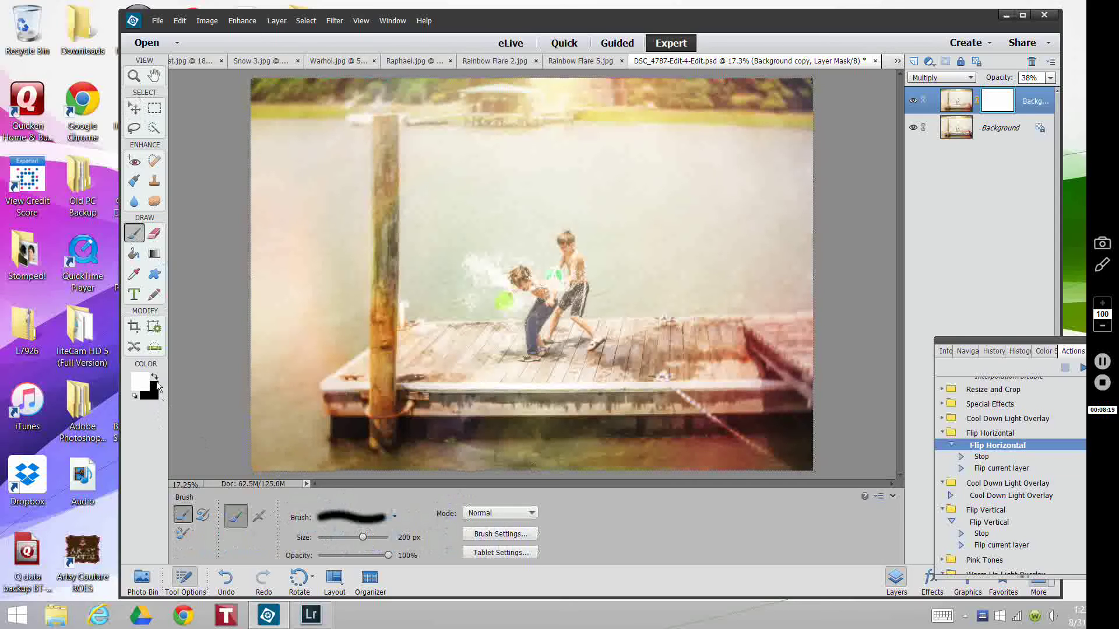
click(155, 376)
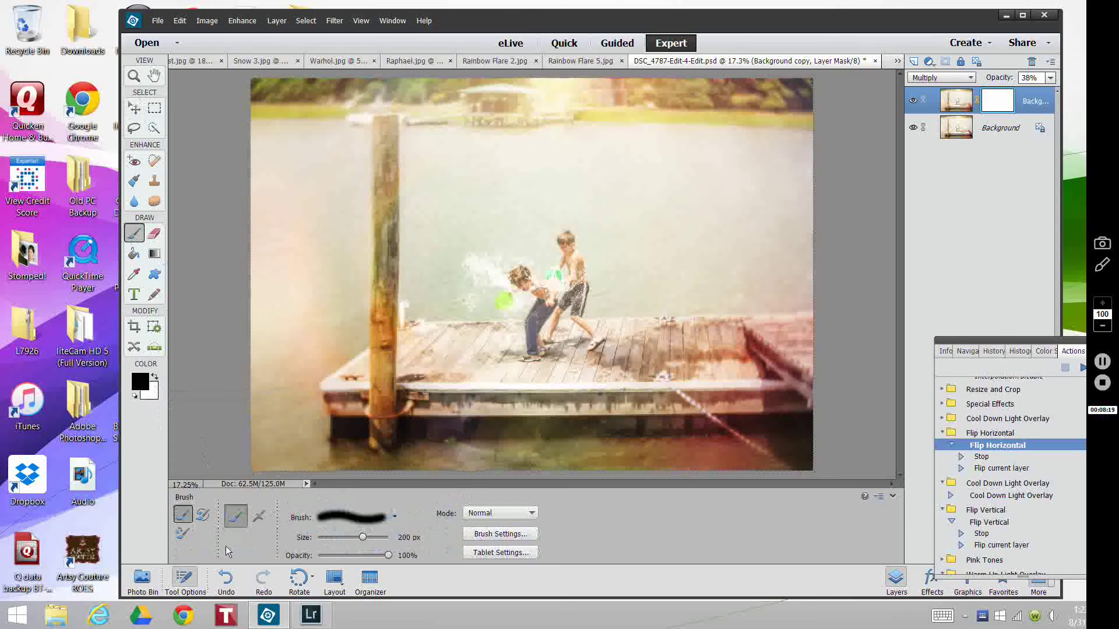
click(330, 555)
key(bracketright)
key(bracketright)
key(bracketright)
key(bracketright)
key(bracketright)
key(bracketright)
key(bracketright)
key(bracketright)
key(bracketright)
mouse_move(557, 302)
mouse_down()
mouse_move(581, 247)
mouse_move(494, 265)
mouse_move(548, 286)
mouse_move(510, 305)
mouse_move(550, 340)
mouse_move(515, 345)
mouse_move(541, 342)
mouse_move(526, 333)
mouse_move(548, 269)
mouse_move(585, 261)
mouse_move(552, 287)
mouse_move(472, 286)
mouse_move(492, 326)
mouse_move(536, 338)
mouse_move(572, 282)
mouse_move(591, 285)
mouse_move(500, 308)
mouse_move(483, 265)
mouse_move(552, 279)
mouse_move(473, 324)
mouse_move(457, 281)
mouse_move(543, 276)
mouse_move(593, 224)
mouse_move(588, 319)
mouse_move(568, 344)
mouse_up()
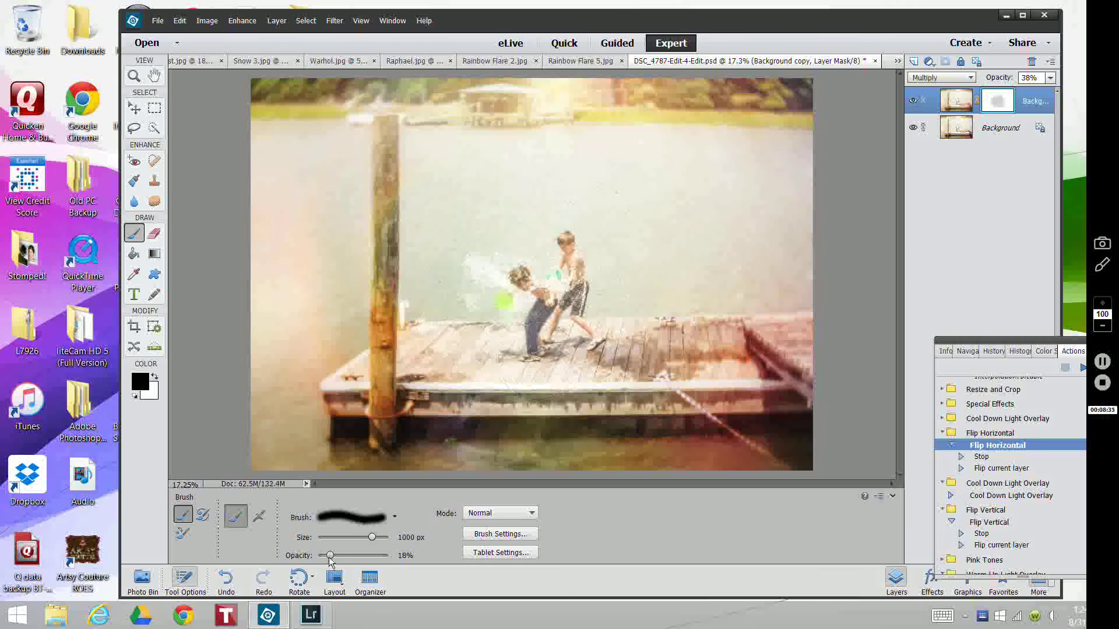
Step: Paint more black on the mask over both boys with a 600 px brush at 48% opacity
drag(329, 558, 351, 558)
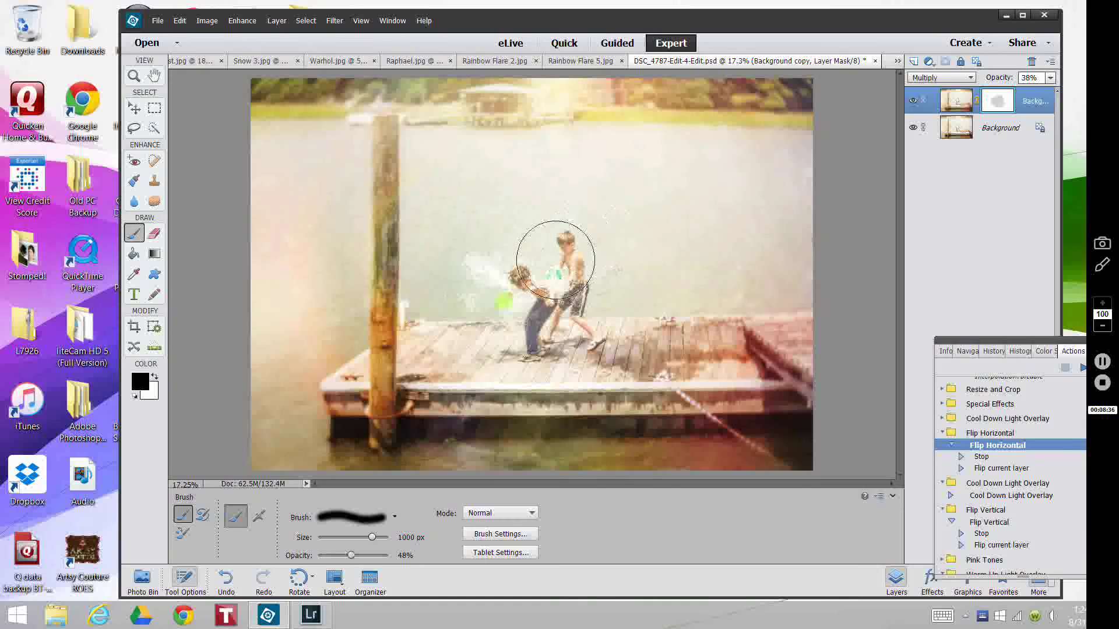
key(bracketleft)
key(bracketleft)
key(bracketleft)
key(bracketleft)
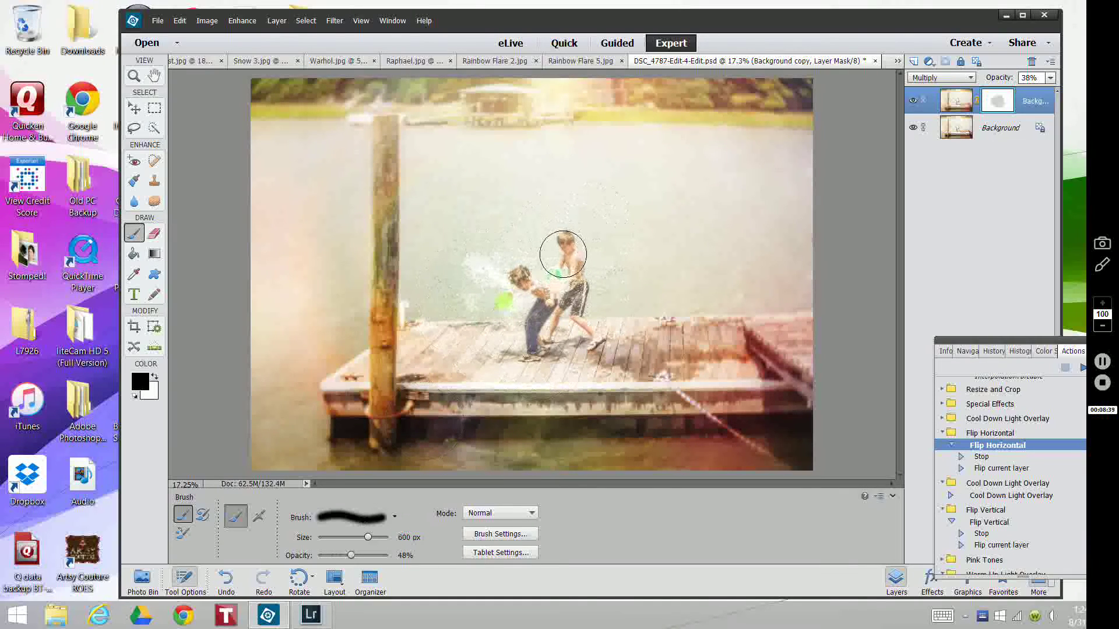
mouse_move(516, 264)
mouse_down()
mouse_move(468, 268)
mouse_move(507, 289)
mouse_move(508, 307)
mouse_move(488, 307)
mouse_move(501, 338)
mouse_move(514, 351)
mouse_move(566, 337)
mouse_up()
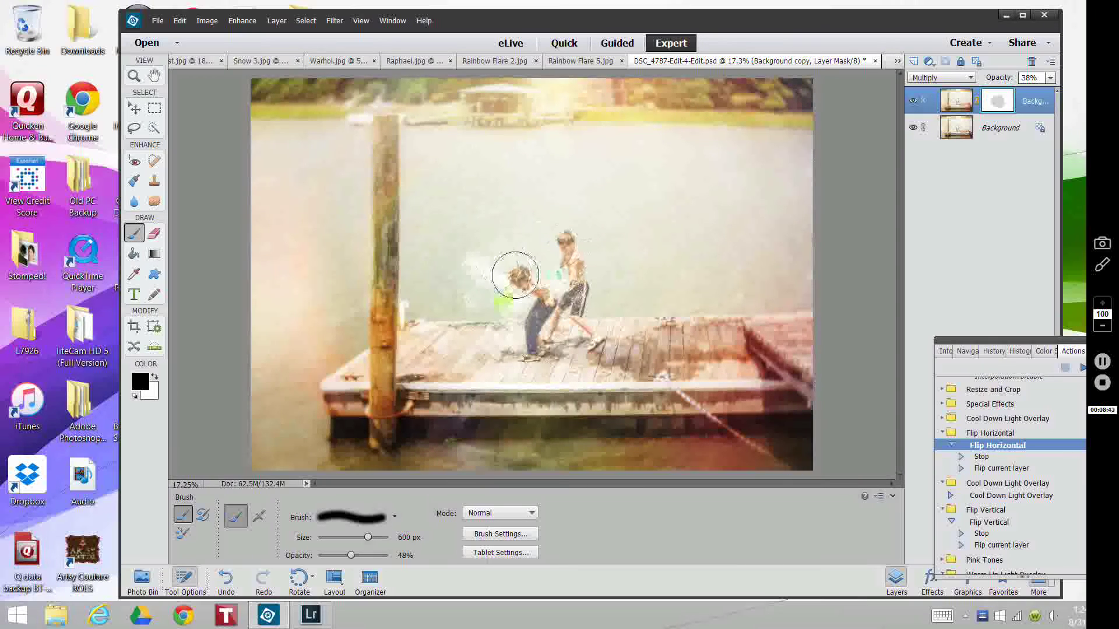
mouse_move(515, 275)
mouse_down()
mouse_move(493, 297)
mouse_move(553, 335)
mouse_move(553, 351)
mouse_move(582, 346)
mouse_move(527, 252)
mouse_move(488, 266)
mouse_move(537, 299)
mouse_move(509, 354)
mouse_move(562, 349)
mouse_move(573, 323)
mouse_move(554, 274)
mouse_up()
Step: Mask the blur off the two boys' bodies and heads in black with a 300 px brush at 89% opacity
key(bracketleft)
key(bracketleft)
key(bracketleft)
key(bracketleft)
key(bracketleft)
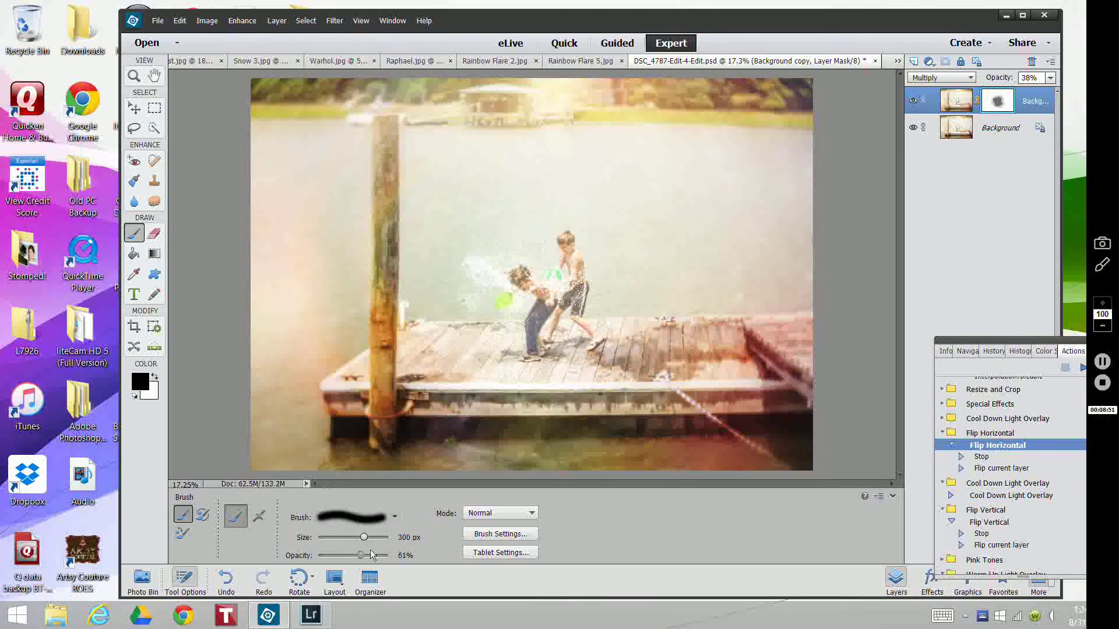
mouse_move(528, 286)
mouse_down()
mouse_move(465, 261)
mouse_move(495, 297)
mouse_move(558, 279)
mouse_move(546, 284)
mouse_move(575, 242)
mouse_move(562, 259)
mouse_move(568, 304)
mouse_move(550, 327)
mouse_move(579, 295)
mouse_move(576, 315)
mouse_move(605, 335)
mouse_move(579, 343)
mouse_move(561, 299)
mouse_move(546, 293)
mouse_move(532, 351)
mouse_move(549, 329)
mouse_move(518, 270)
mouse_move(529, 277)
mouse_move(471, 261)
mouse_move(465, 300)
mouse_move(510, 306)
mouse_move(512, 278)
mouse_move(582, 279)
mouse_move(569, 246)
mouse_move(579, 330)
mouse_move(595, 344)
mouse_move(570, 338)
mouse_move(552, 300)
mouse_move(570, 277)
mouse_move(565, 236)
mouse_move(552, 261)
mouse_move(508, 286)
mouse_move(526, 288)
mouse_move(474, 264)
mouse_move(473, 283)
mouse_move(527, 305)
mouse_move(571, 245)
mouse_up()
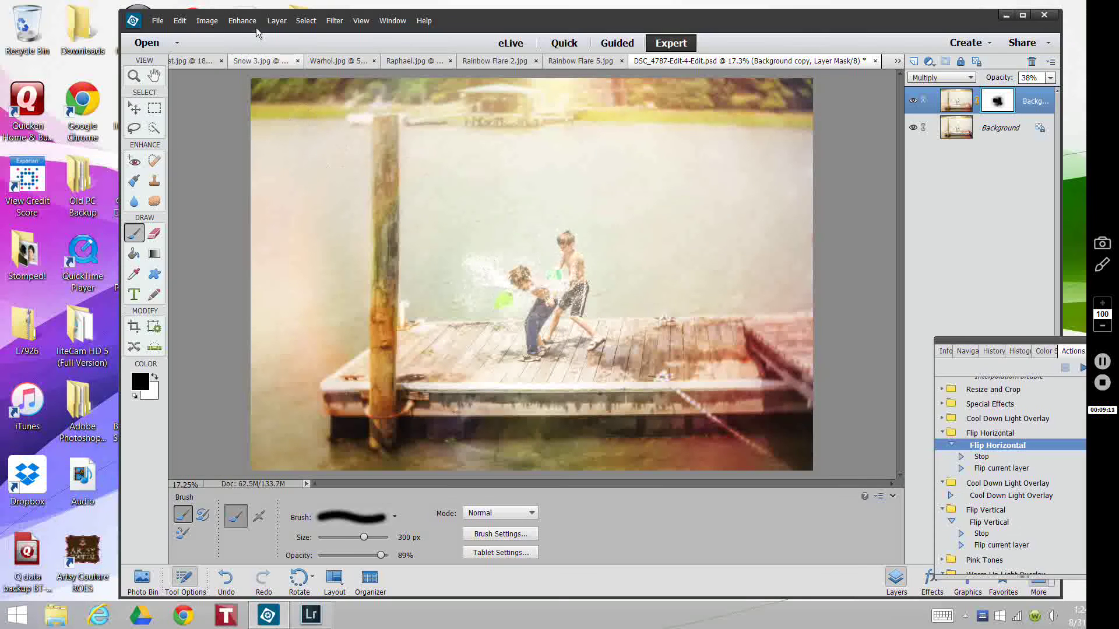
Step: Flatten the image and save it as the Photoshop file DSC_4787-Edit-4-Edit, replacing the existing file
click(277, 20)
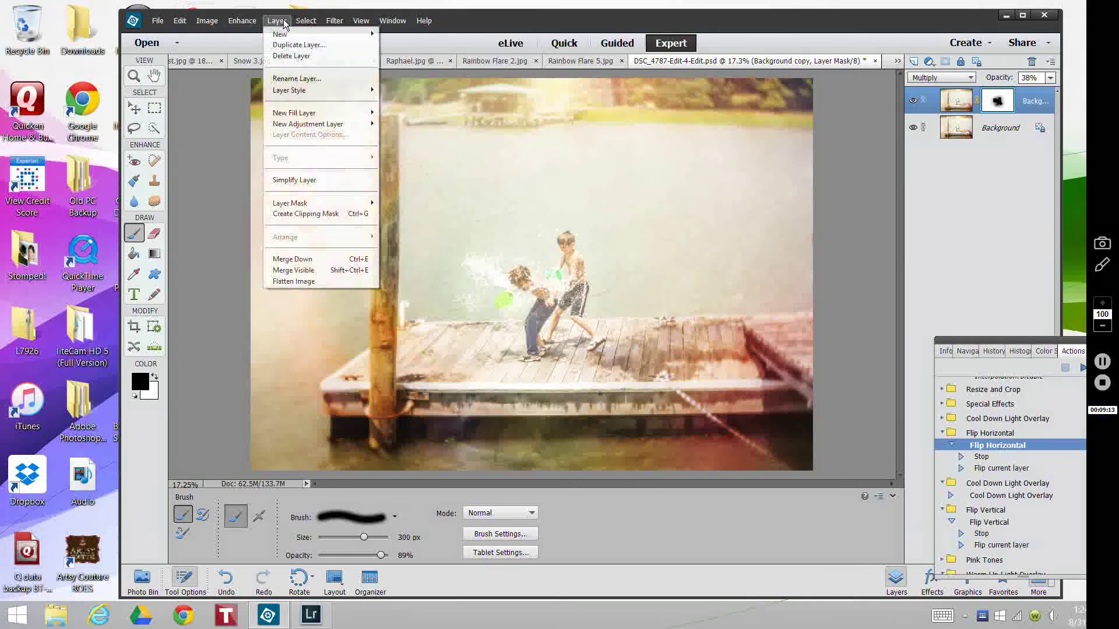
click(290, 280)
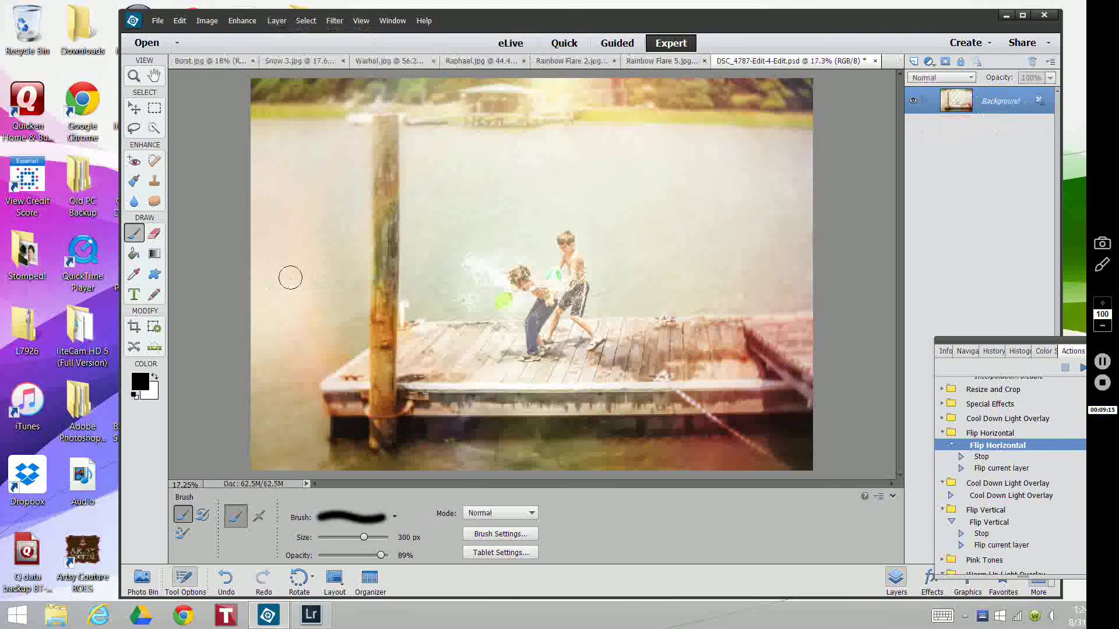
click(157, 25)
click(173, 124)
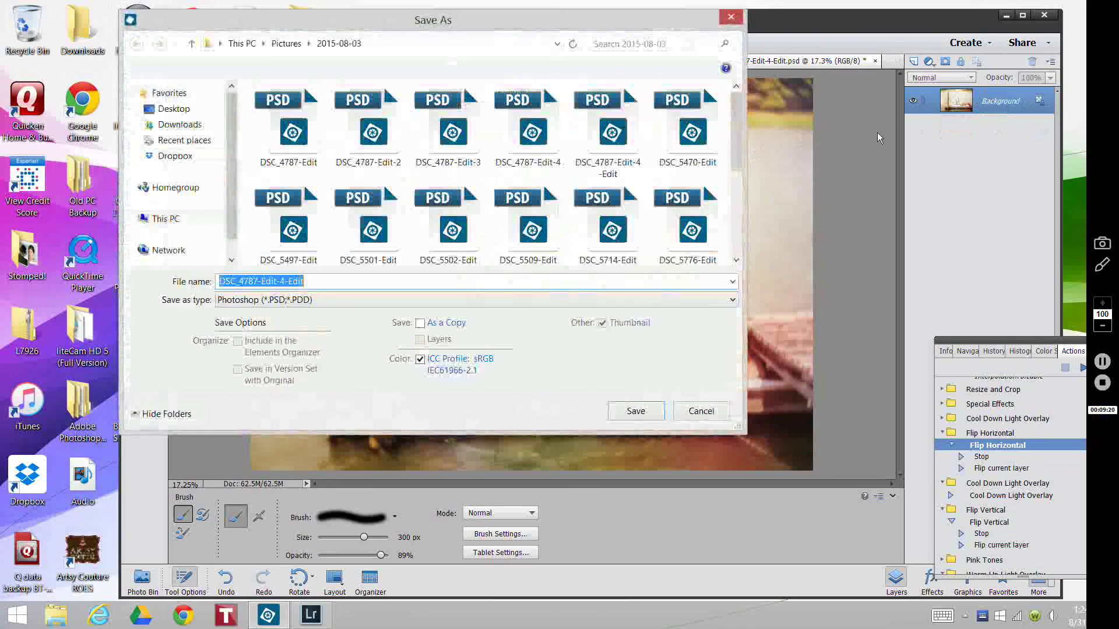
click(635, 412)
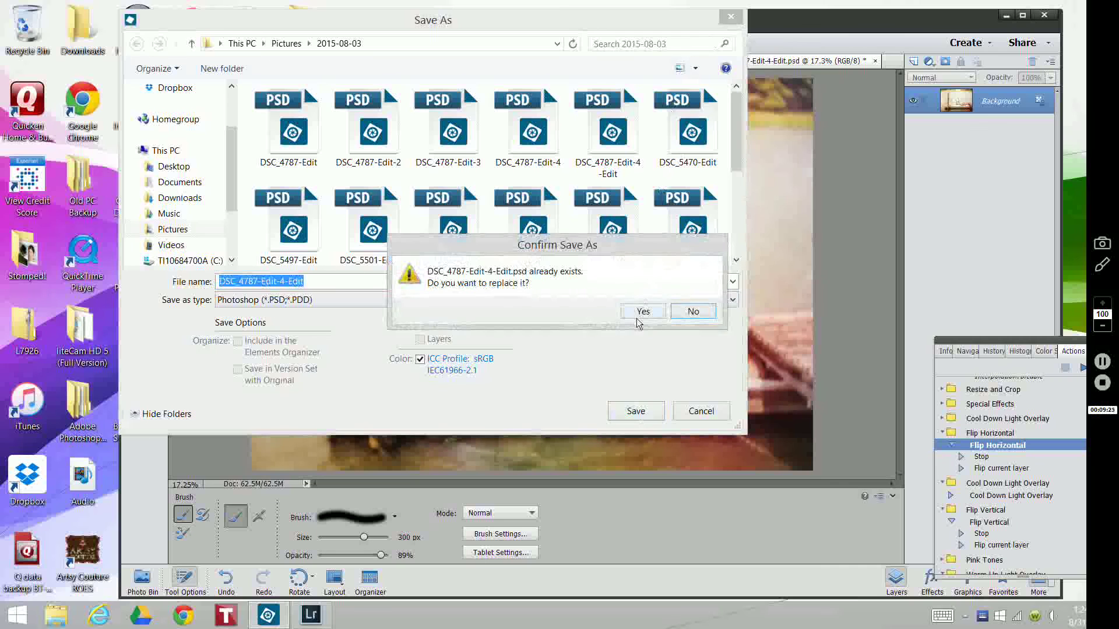
click(644, 313)
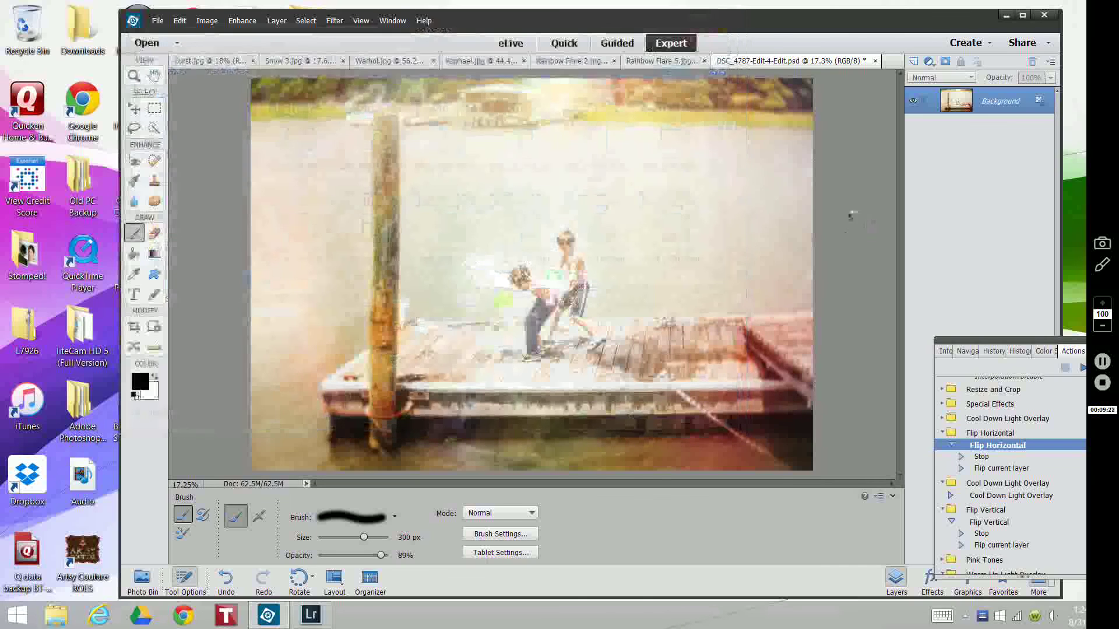
Step: Switch to Lightroom, select the finished dock photo DSC_4787-Edit.psd and set its Clarity to +23
click(1005, 15)
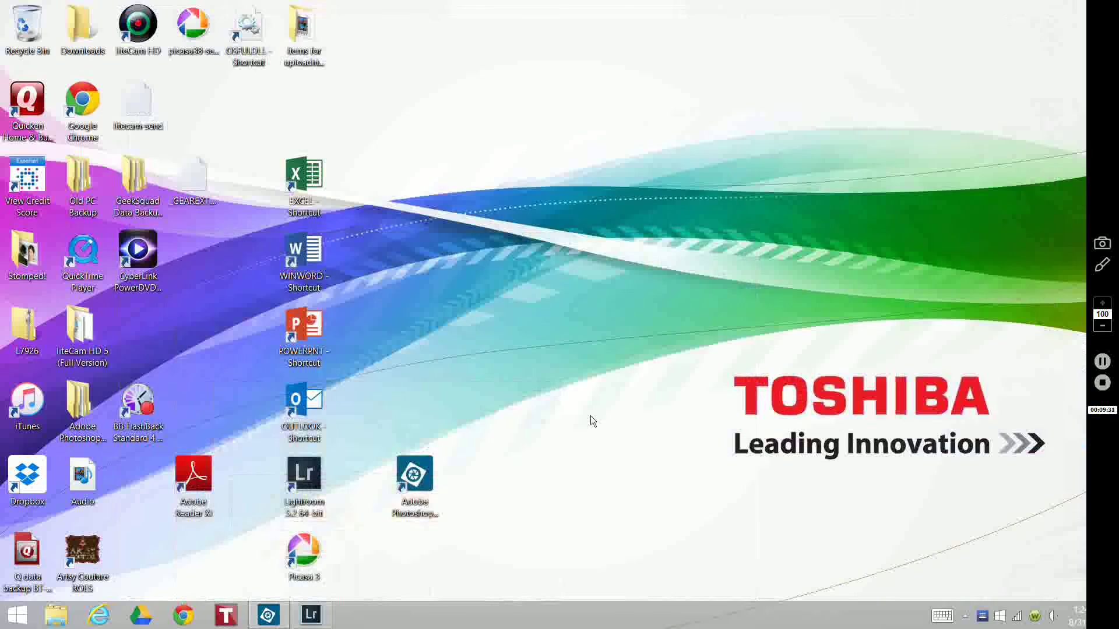
click(315, 619)
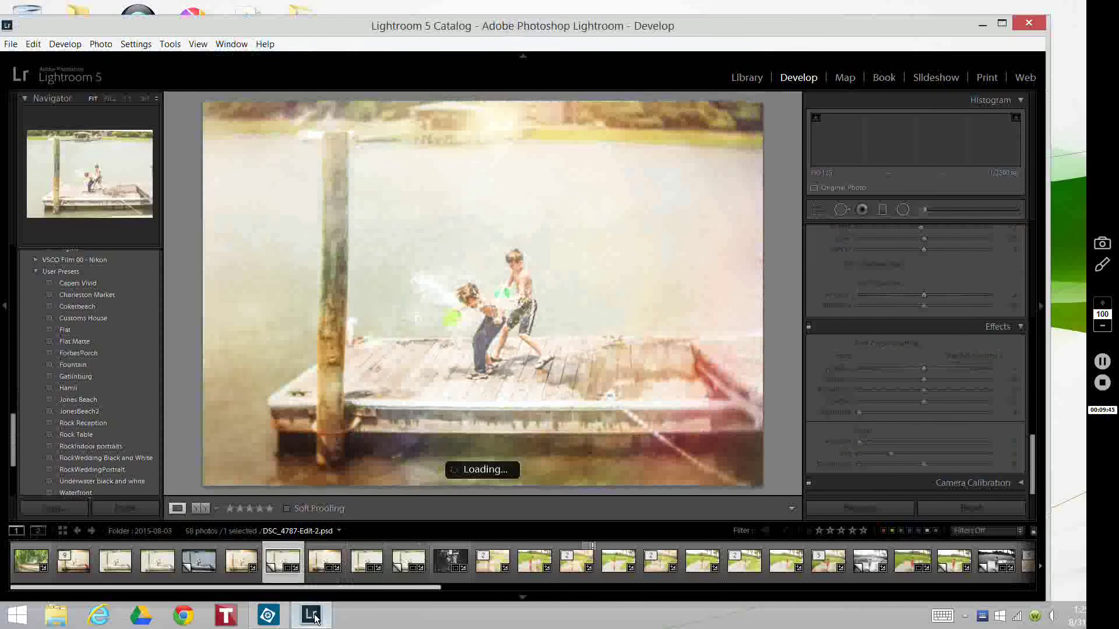
key(Left)
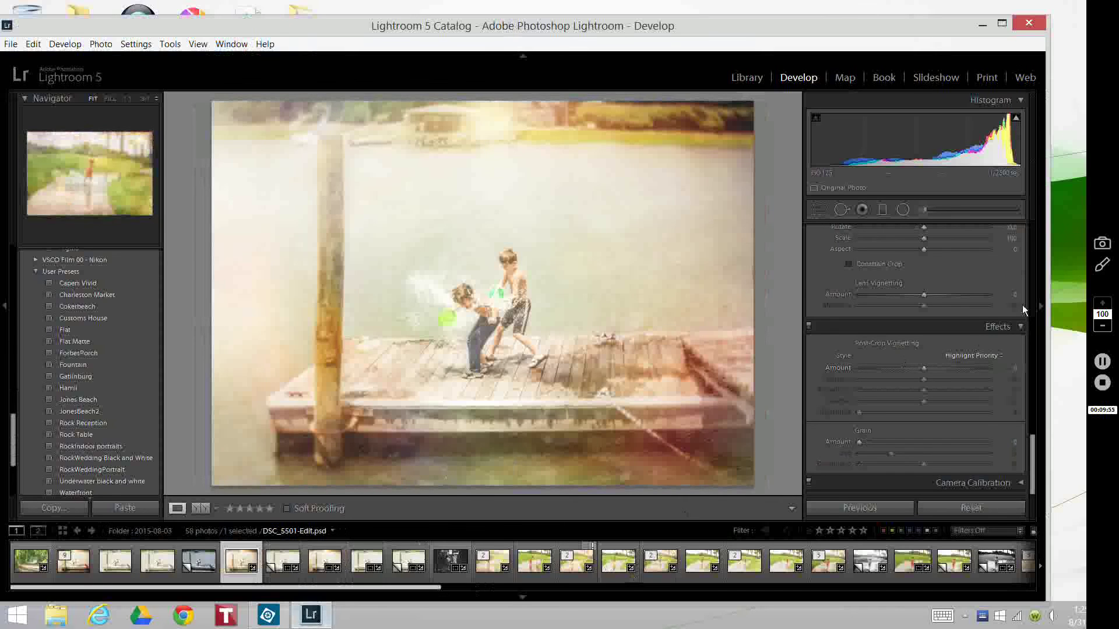
drag(1031, 471, 1033, 394)
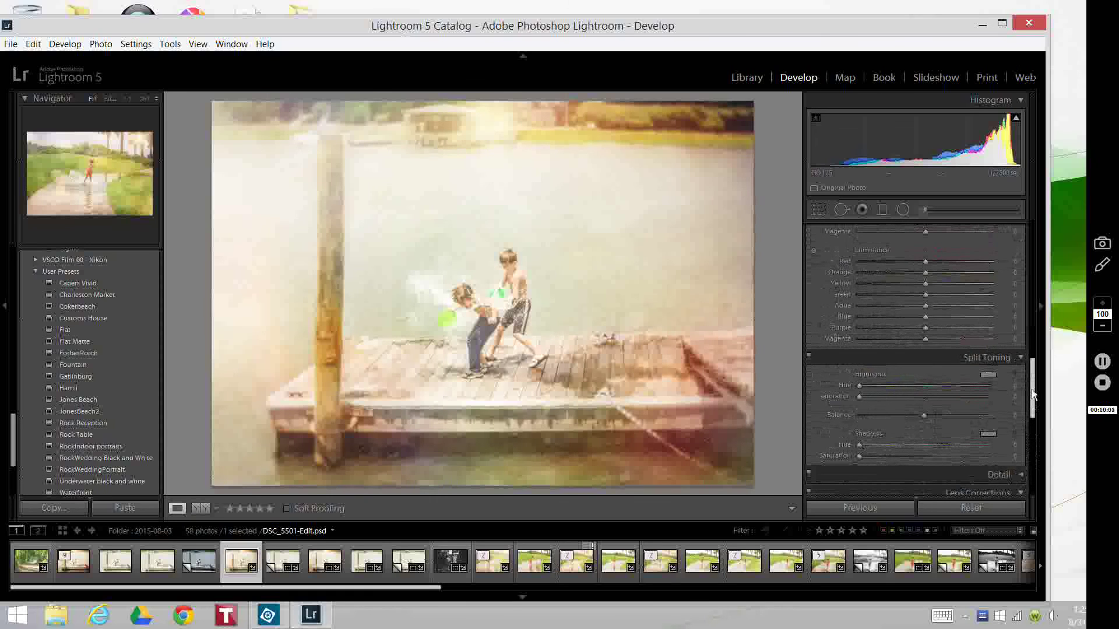
drag(1032, 393, 1033, 281)
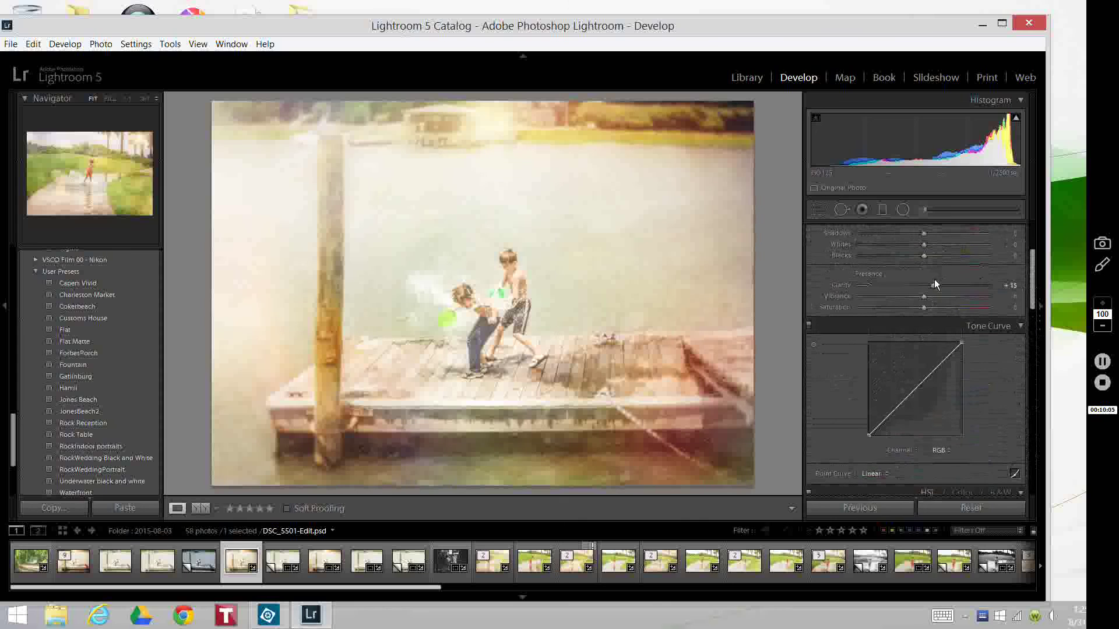
drag(935, 284, 940, 286)
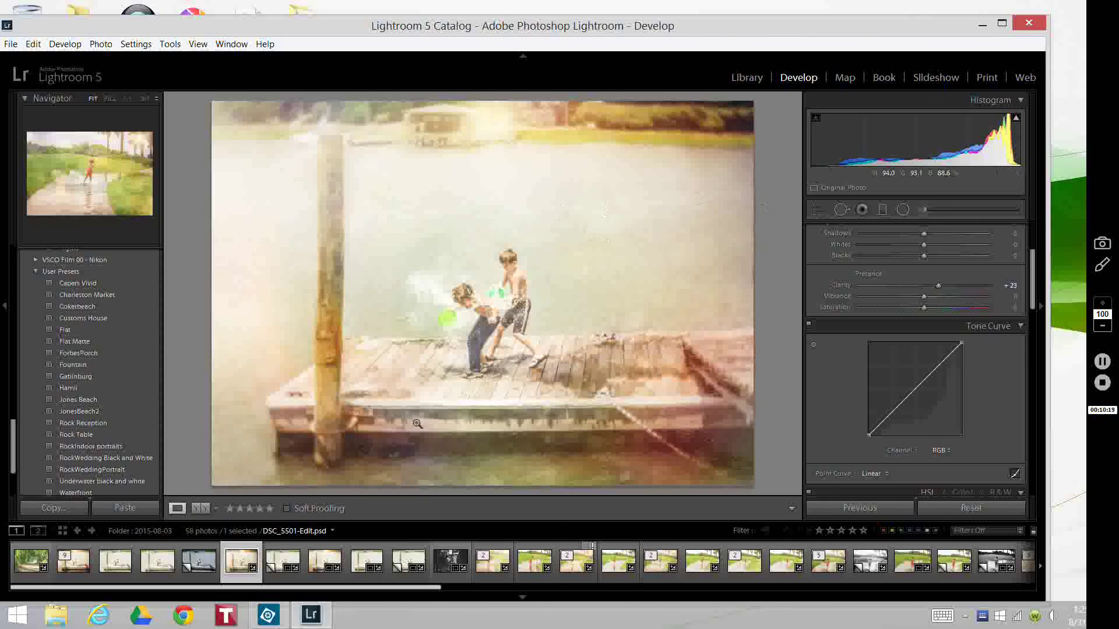
Step: Compare the earlier version DSC_4787.JPG Copy 2 with the finished DSC_4787-Edit.psd
click(203, 561)
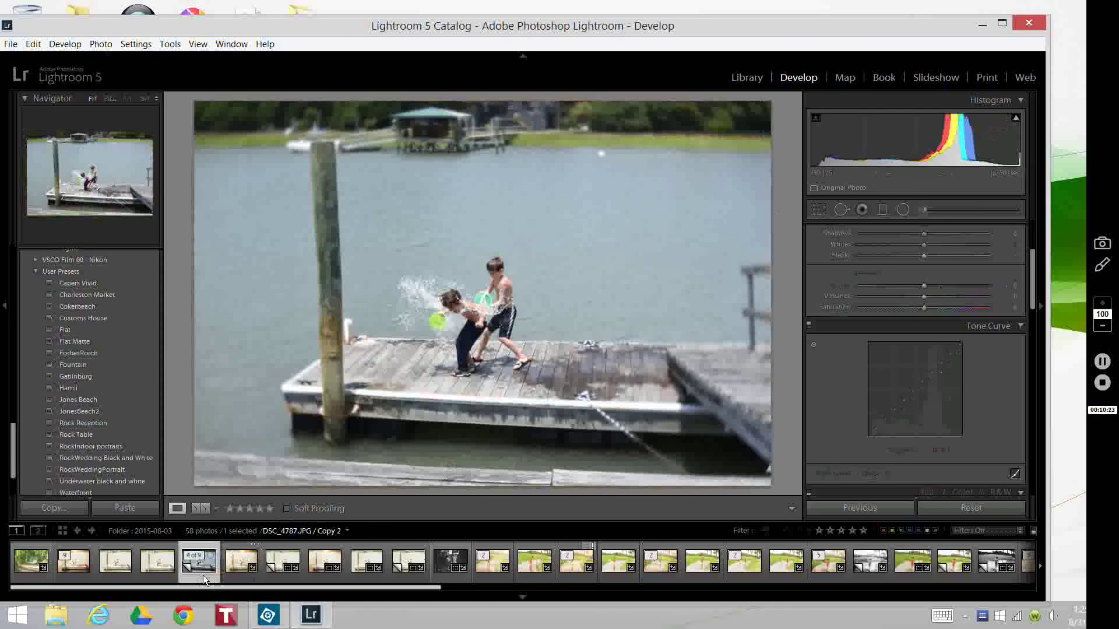
click(242, 573)
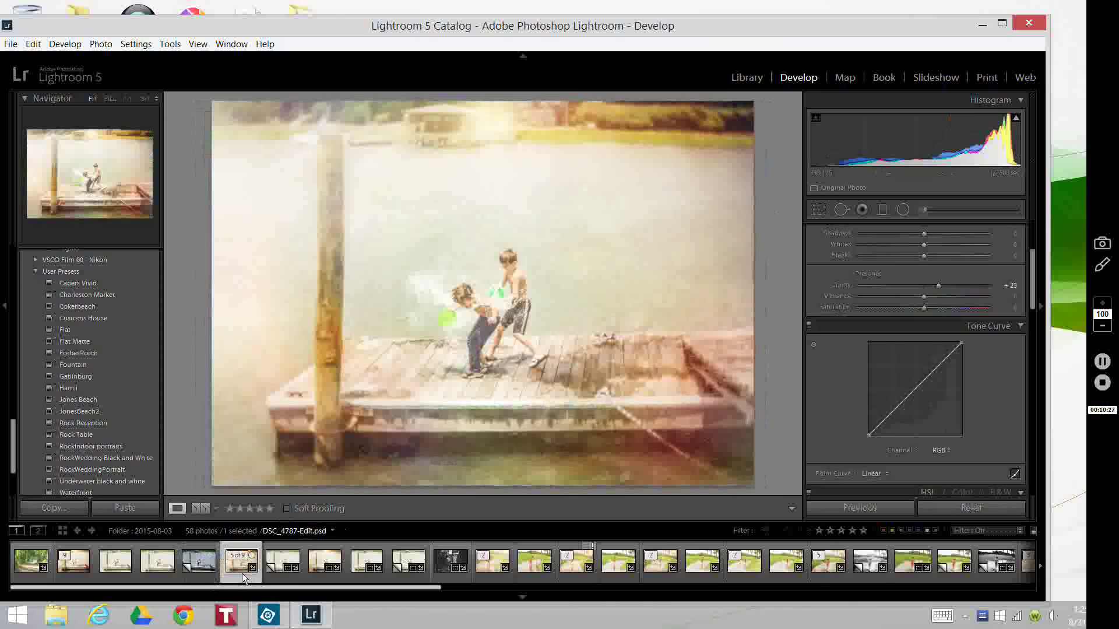